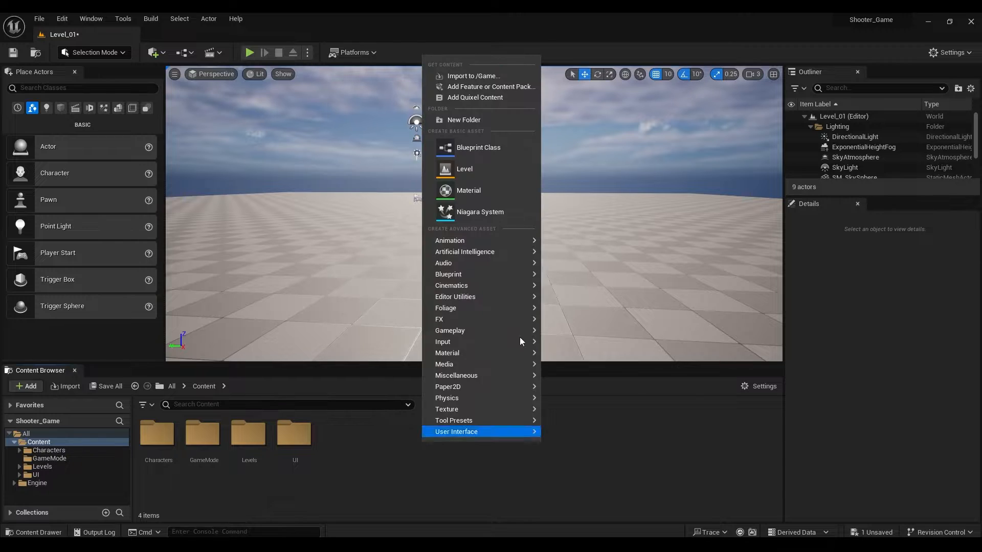
Create a folder named Cinematic inside the Content folder and open it.
{"action": "left_click", "coordinate": [503, 124]}
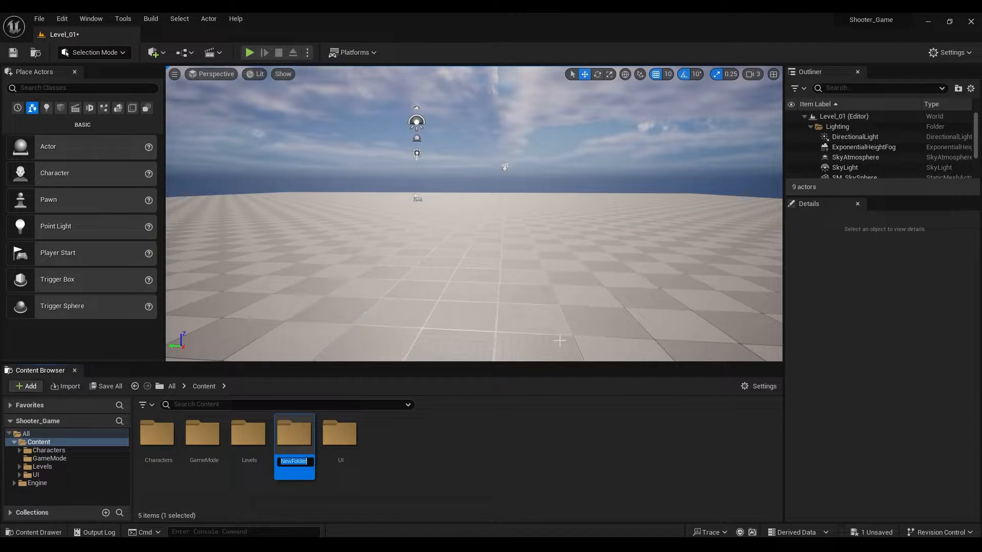
{"action": "key", "text": "Return"}
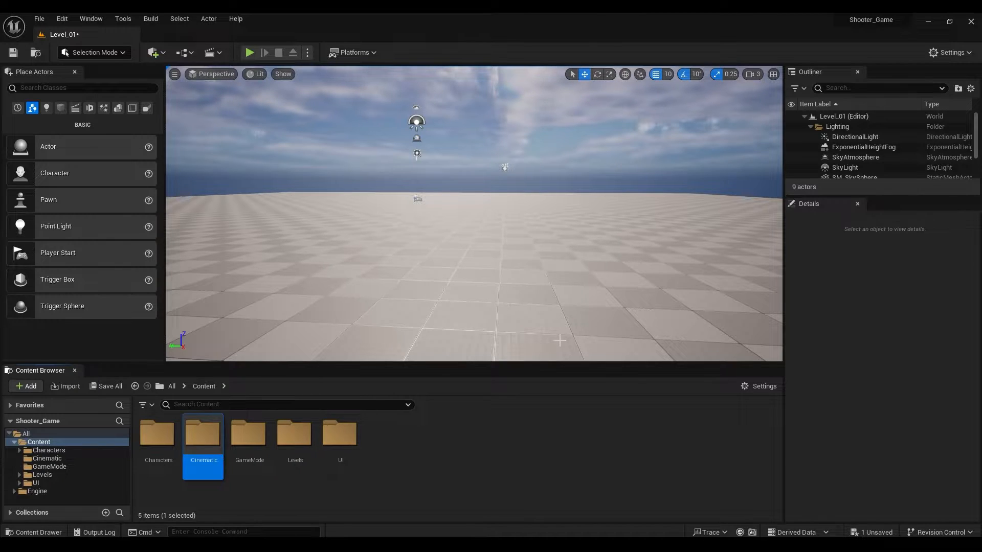
{"action": "double_click", "coordinate": [210, 444]}
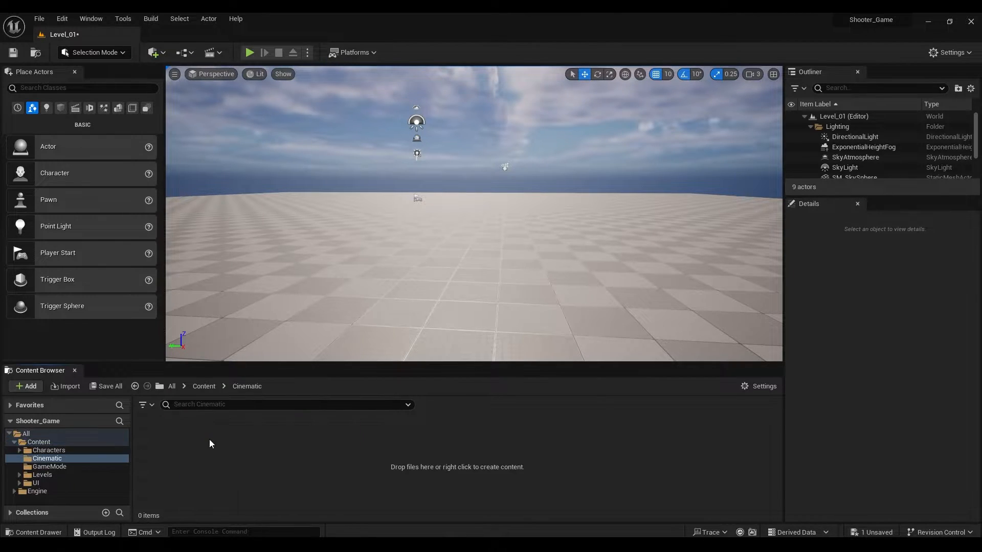
Create a Level Sequence asset named Fade_Sequence in the Cinematic folder.
{"action": "right_click", "coordinate": [264, 446]}
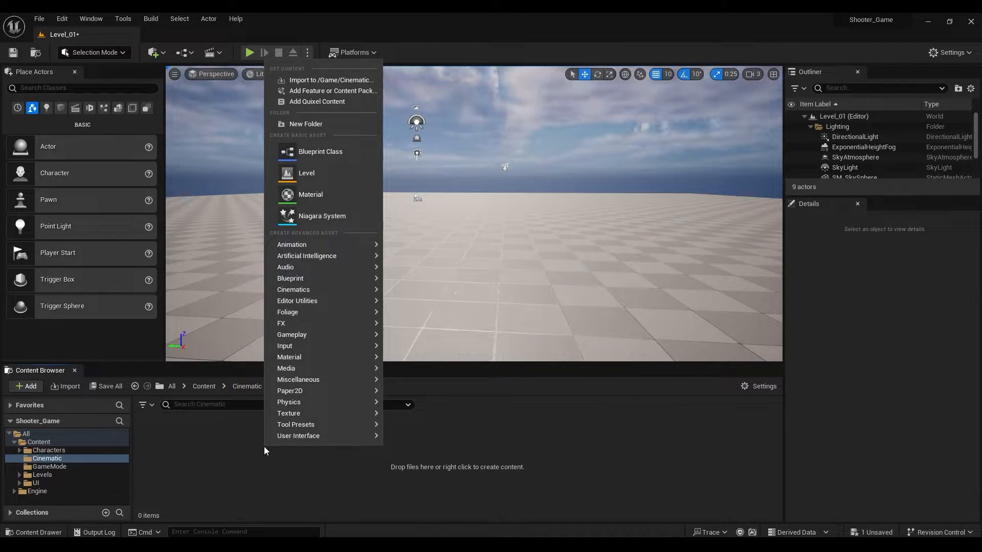
{"action": "mouse_move", "coordinate": [336, 290]}
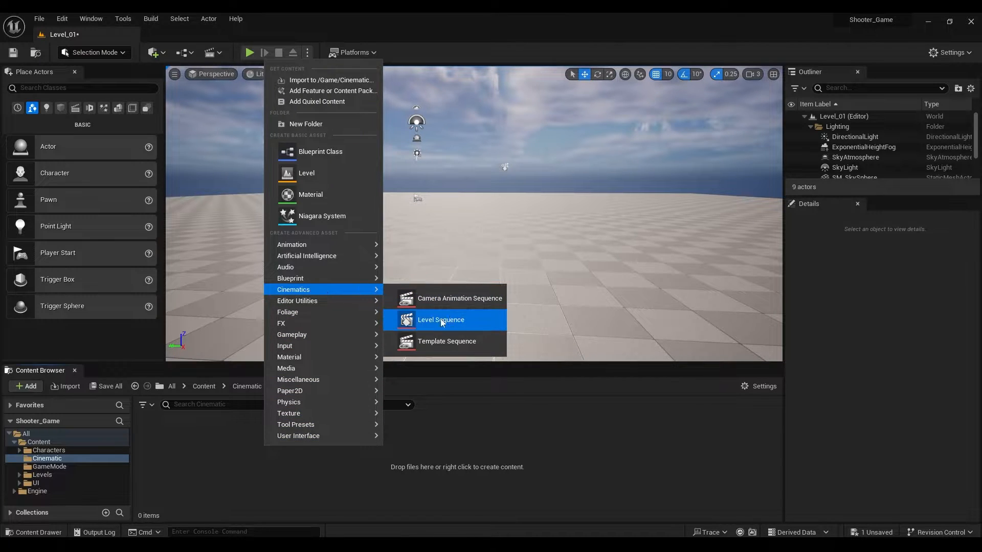
{"action": "left_click", "coordinate": [482, 322]}
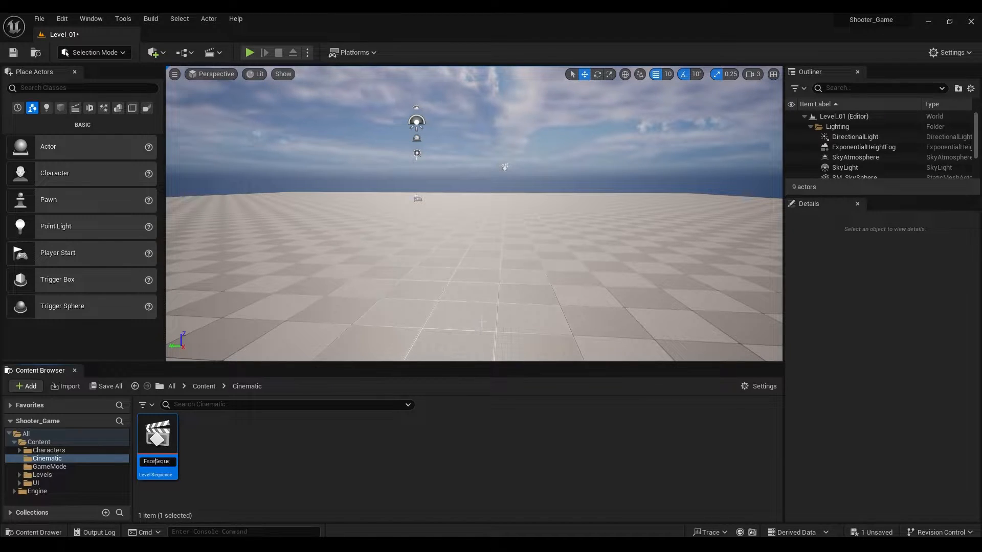
{"action": "type", "text": "_"}
{"action": "key", "text": "Return"}
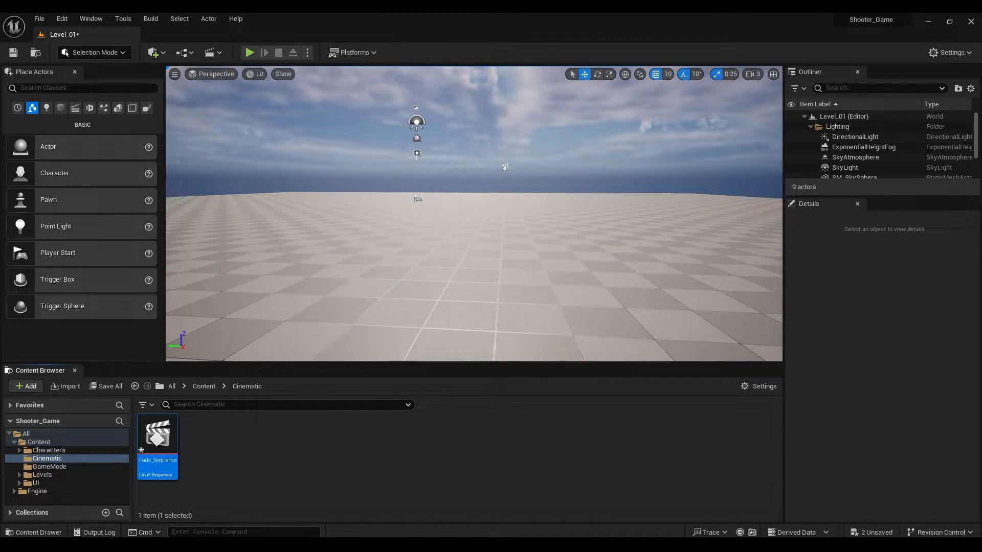
Open Fade_Sequence, add a Fade Track, and shrink the Sequencer into a floating window over the level editor.
{"action": "double_click", "coordinate": [165, 443]}
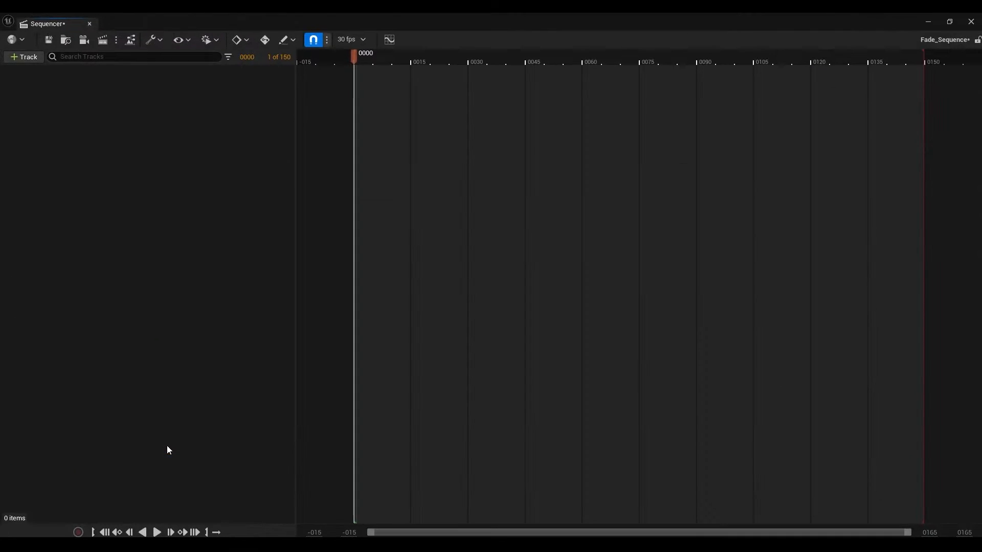
{"action": "left_click", "coordinate": [25, 58]}
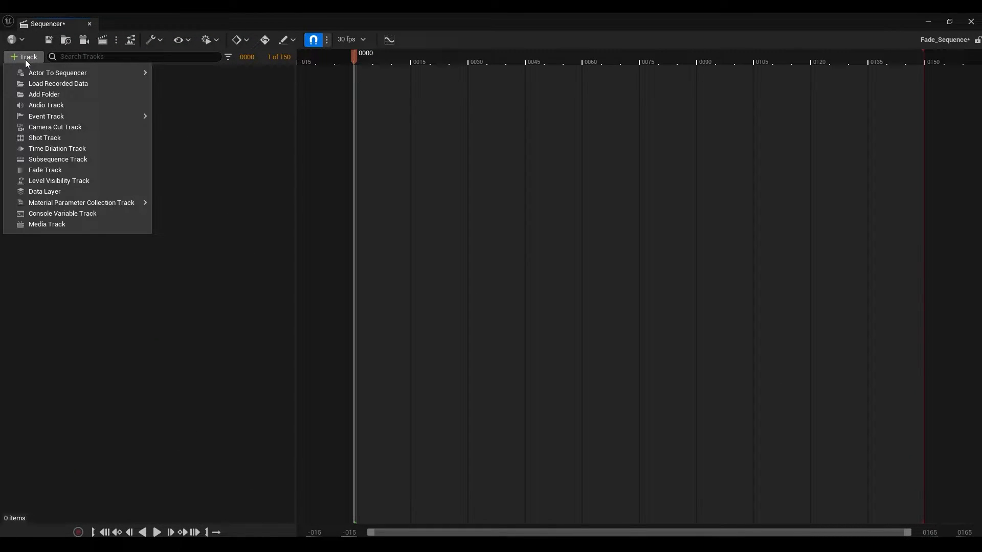
{"action": "left_click", "coordinate": [41, 170]}
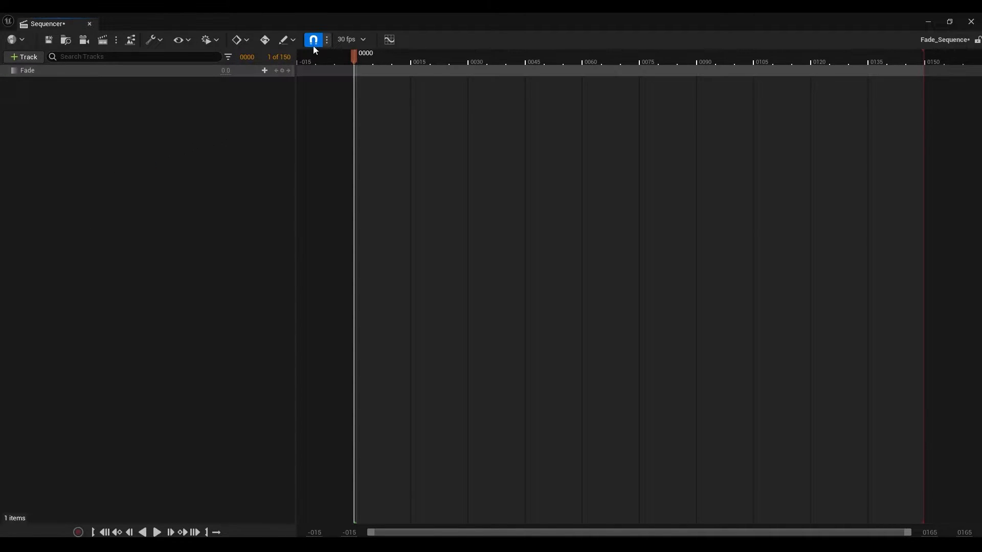
{"action": "left_click_drag", "start_coordinate": [346, 25], "coordinate": [540, 152]}
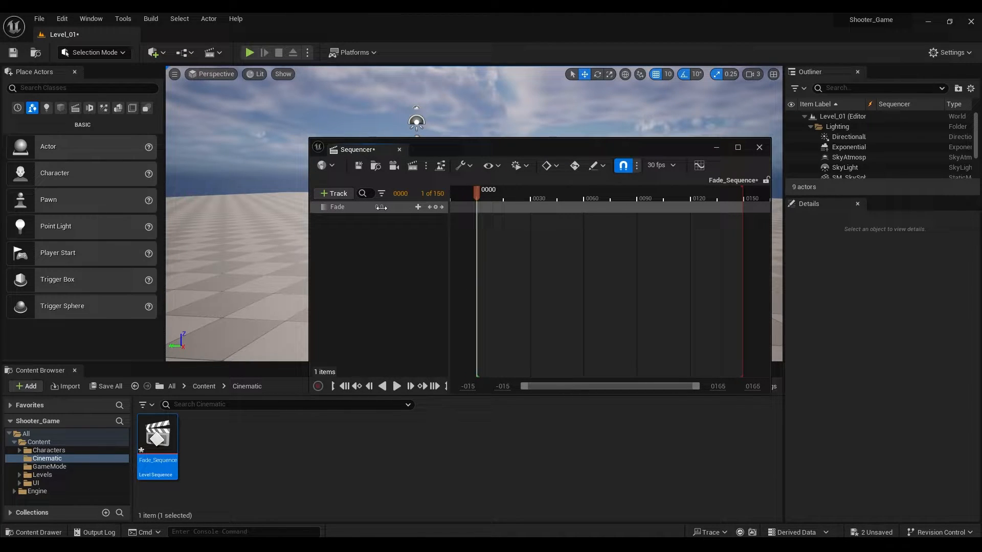
Set the Fade value to 1.0 and add keys for it at frames 0 and 20.
{"action": "left_click_drag", "start_coordinate": [387, 207], "coordinate": [409, 207]}
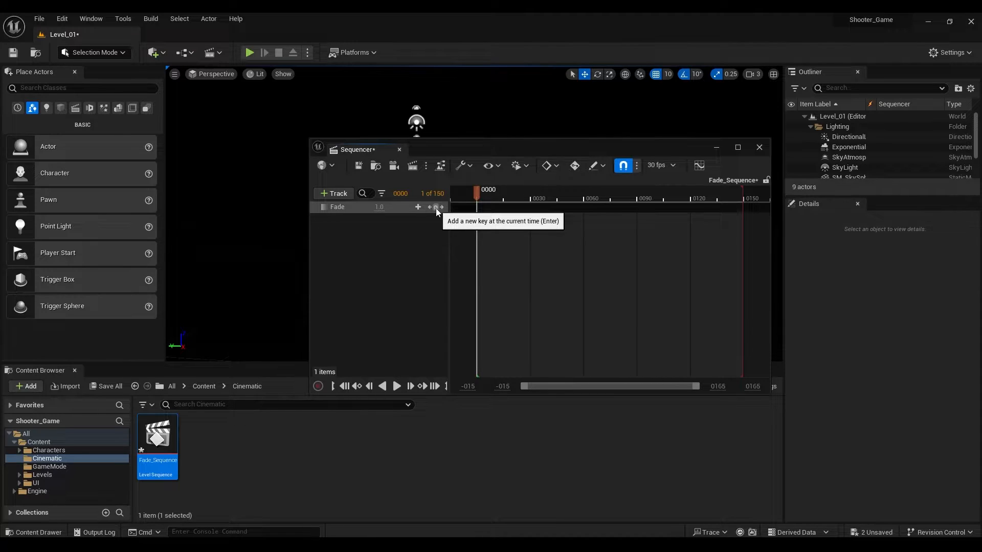
{"action": "left_click", "coordinate": [436, 207]}
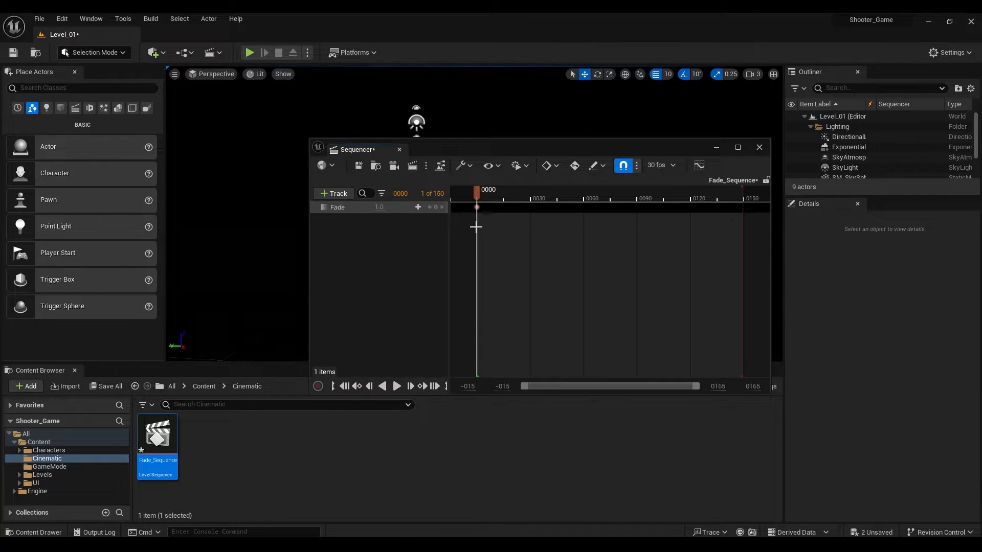
{"action": "left_click_drag", "start_coordinate": [476, 195], "coordinate": [511, 200]}
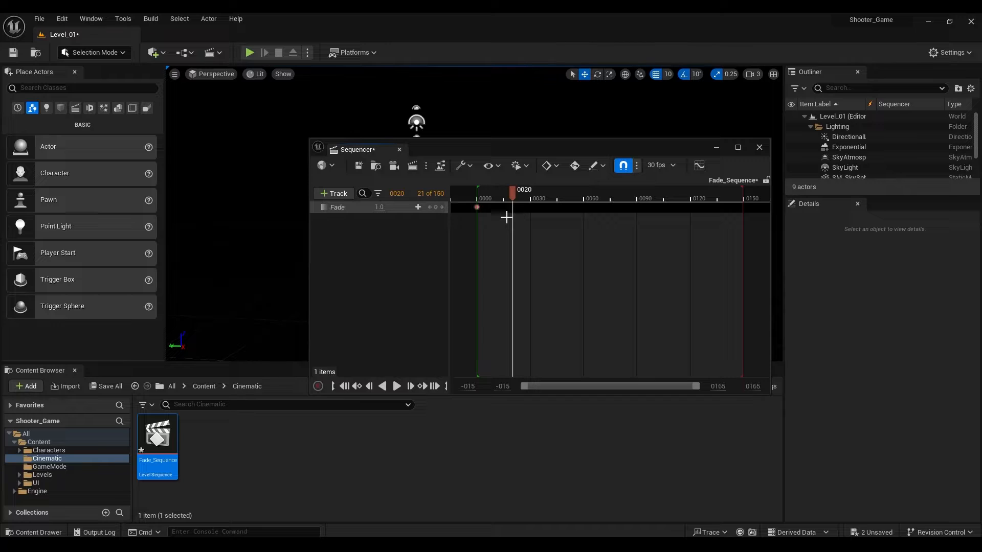
{"action": "left_click", "coordinate": [437, 207]}
Key the Fade value at 0 on frame 100, and play the sequence from the start to preview it.
{"action": "left_click_drag", "start_coordinate": [513, 193], "coordinate": [656, 238]}
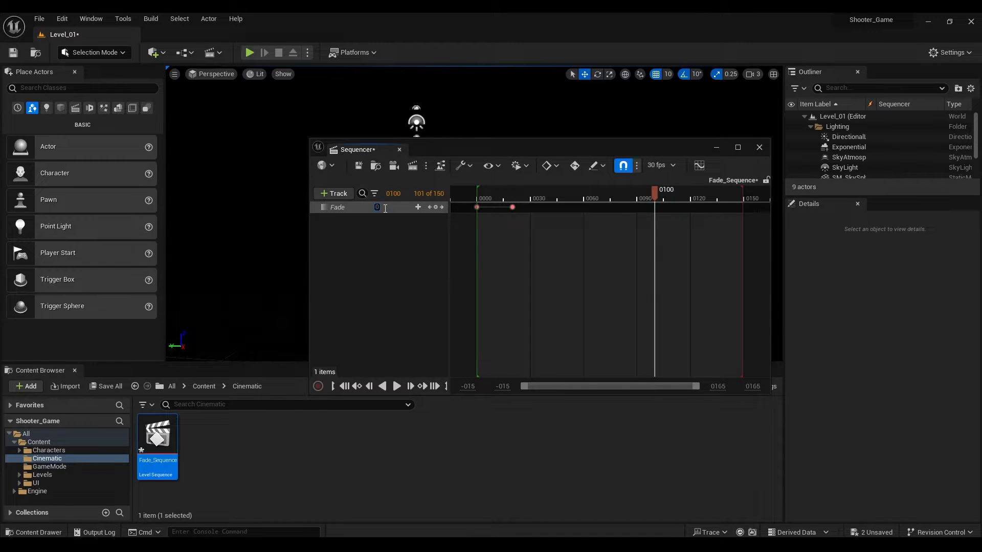
{"action": "key", "text": "Return"}
{"action": "left_click_drag", "start_coordinate": [654, 193], "coordinate": [478, 195]}
{"action": "left_click", "coordinate": [397, 386]}
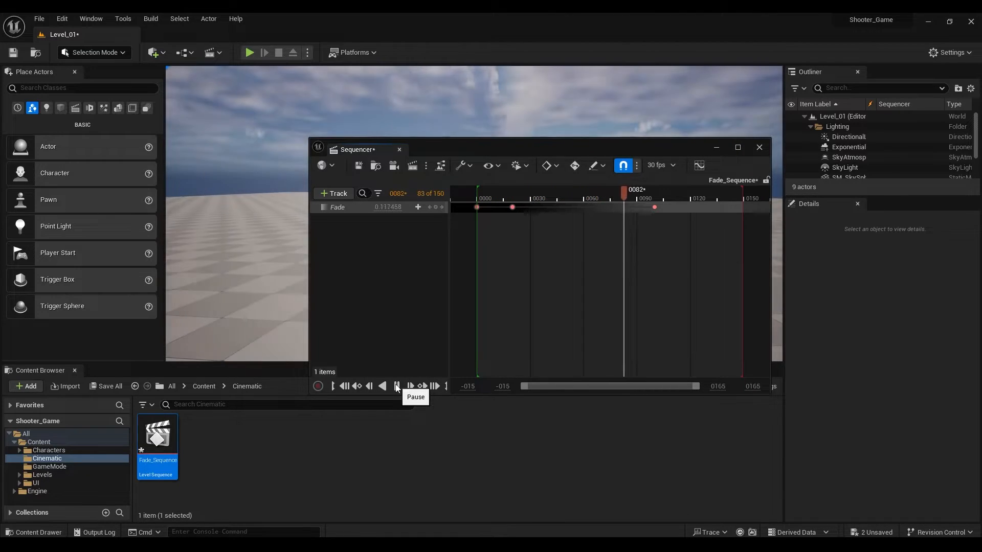
{"action": "left_click", "coordinate": [397, 387]}
Move the last Fade key to frame 60 and play the sequence again from the start.
{"action": "left_click_drag", "start_coordinate": [662, 190], "coordinate": [584, 222]}
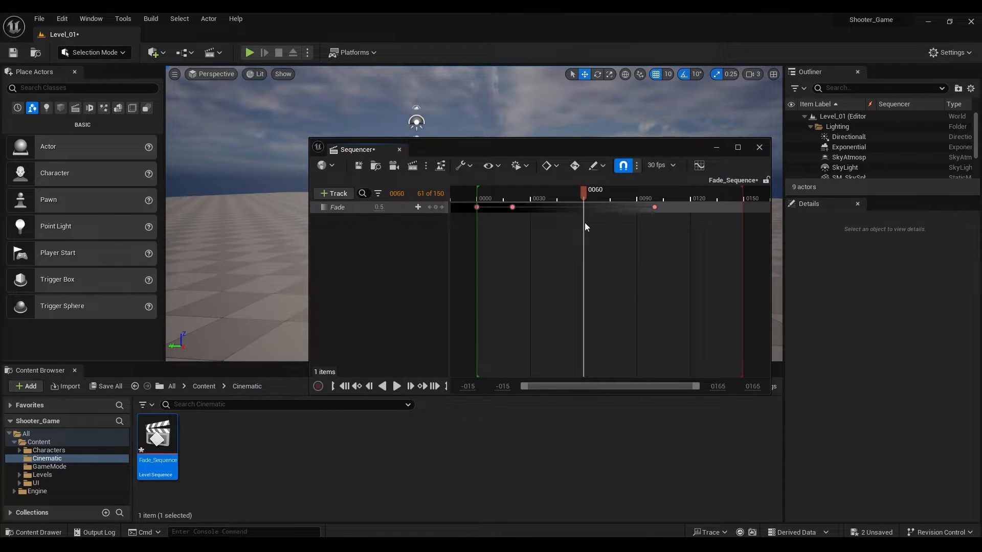
{"action": "left_click_drag", "start_coordinate": [654, 207], "coordinate": [476, 201]}
{"action": "left_click", "coordinate": [397, 386]}
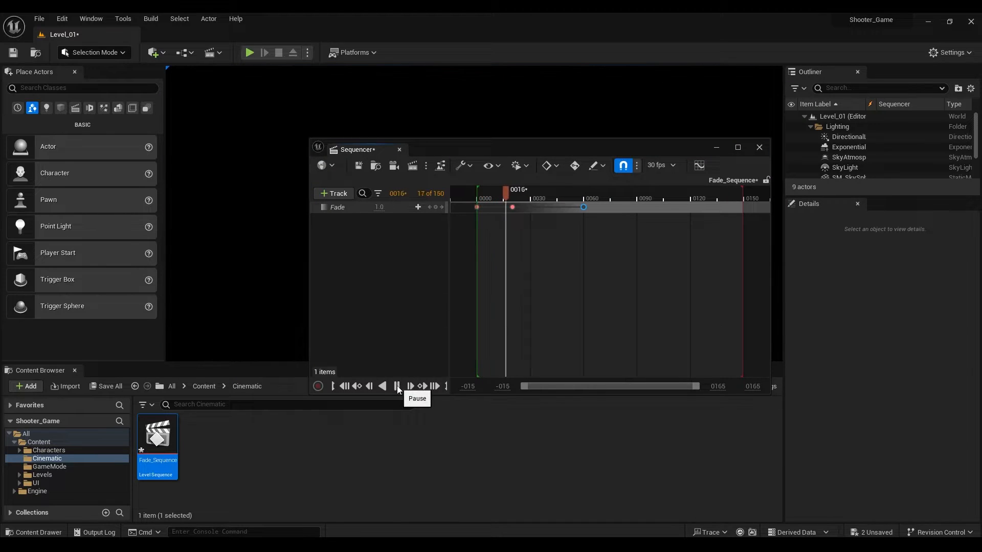
{"action": "left_click", "coordinate": [397, 387]}
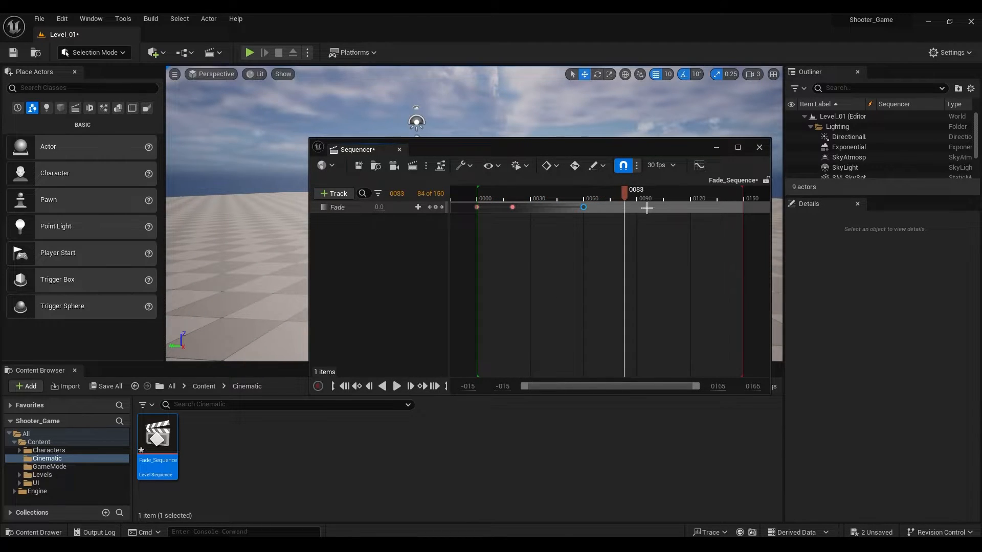
Move the Sequencer window aside to uncover the viewport and play back the fade.
{"action": "left_click_drag", "start_coordinate": [624, 197], "coordinate": [585, 208]}
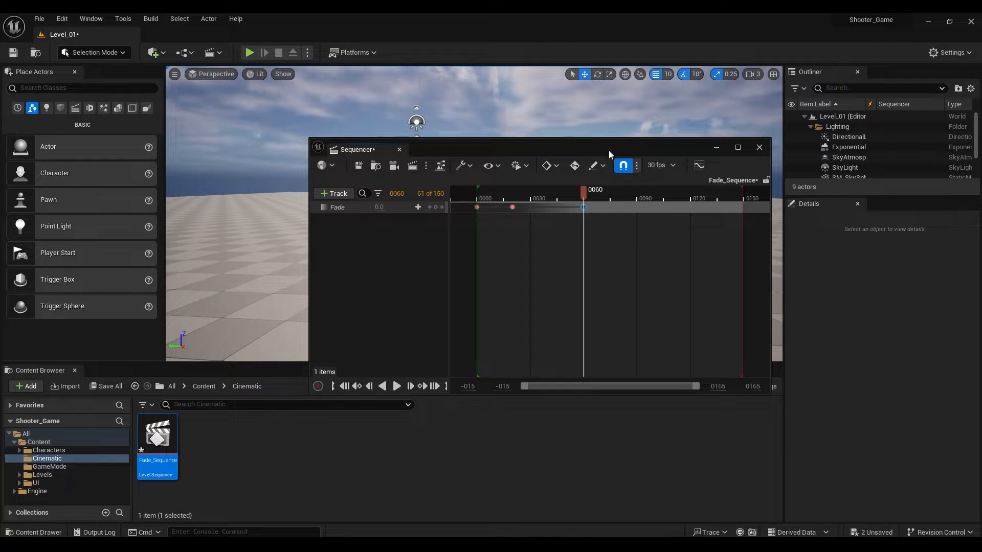
{"action": "left_click_drag", "start_coordinate": [570, 146], "coordinate": [795, 108]}
{"action": "left_click_drag", "start_coordinate": [808, 153], "coordinate": [725, 157]}
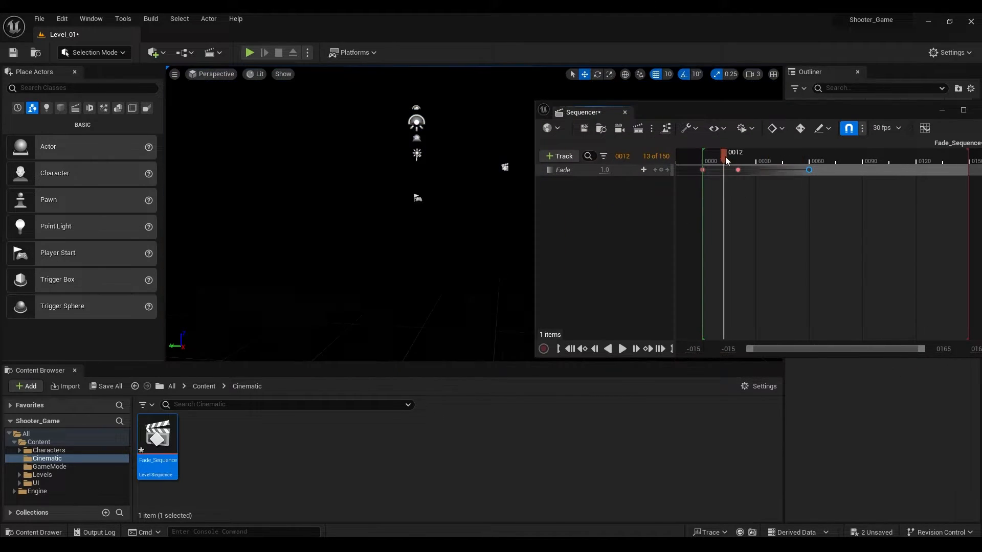
{"action": "left_click", "coordinate": [622, 348]}
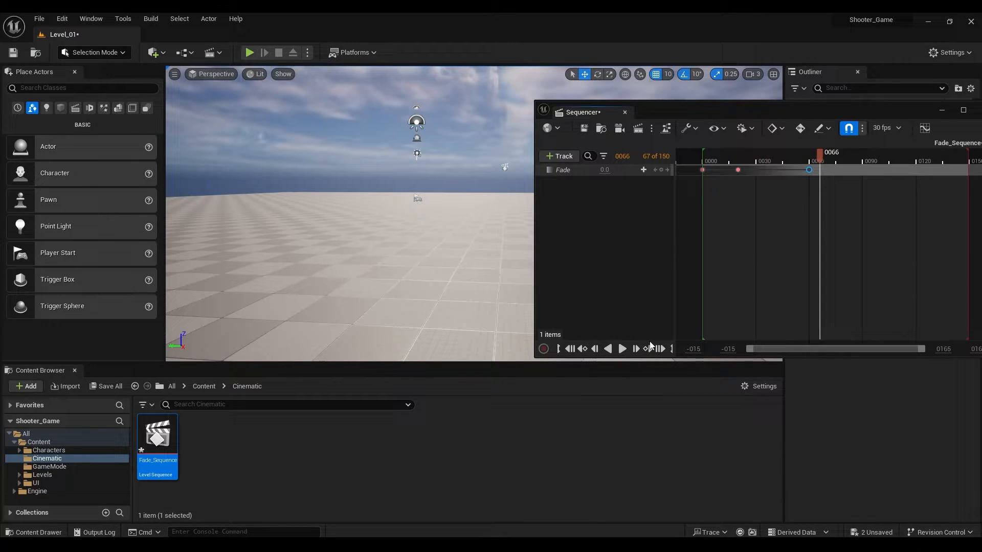
Change the interpolation of the Fade key at frame 60 to Linear and replay the sequence from the start.
{"action": "left_click_drag", "start_coordinate": [823, 163], "coordinate": [809, 179]}
{"action": "right_click", "coordinate": [809, 170]}
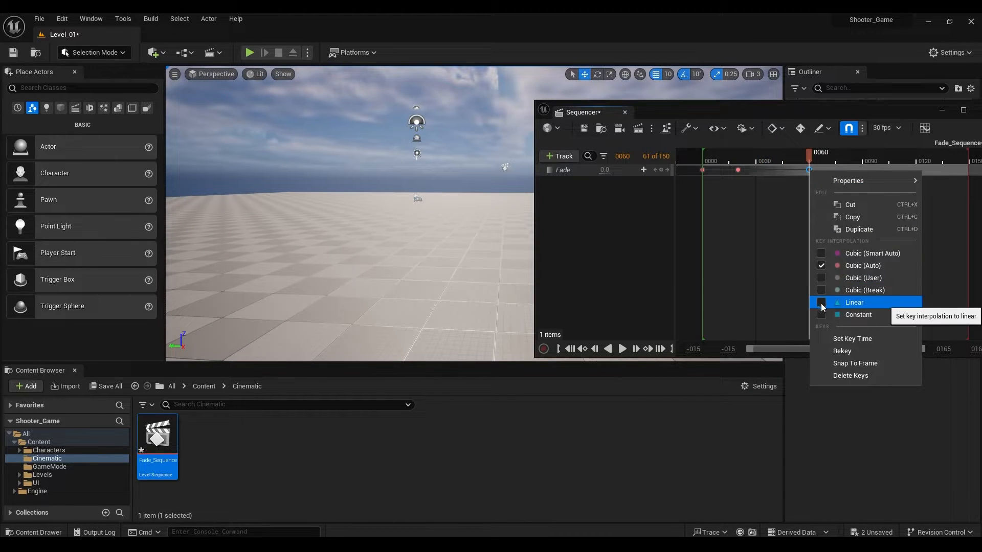
{"action": "left_click", "coordinate": [822, 302]}
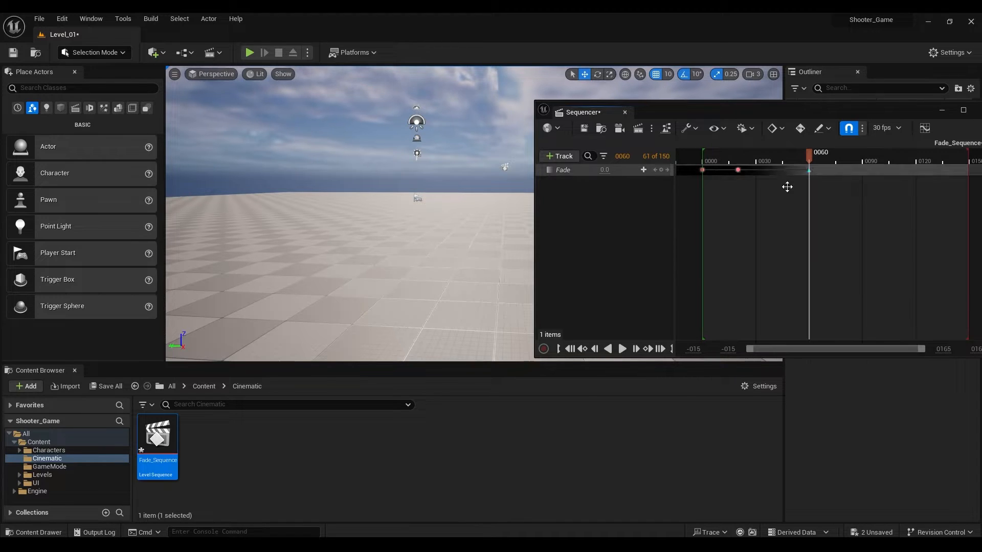
{"action": "left_click", "coordinate": [709, 159]}
{"action": "left_click", "coordinate": [623, 349]}
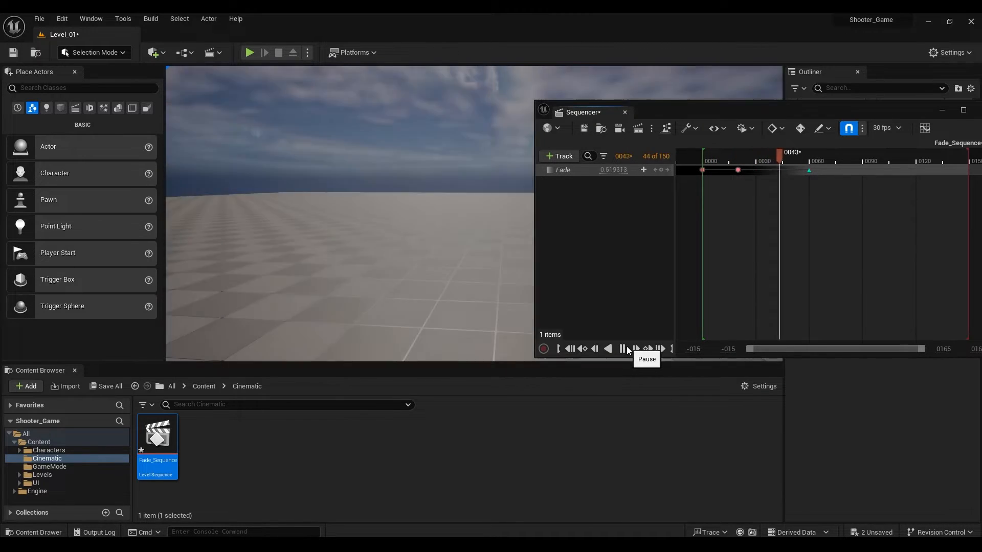
{"action": "left_click", "coordinate": [623, 349]}
{"action": "mouse_move", "coordinate": [833, 161]}
{"action": "left_mouse_down"}
{"action": "mouse_move", "coordinate": [797, 160]}
{"action": "mouse_move", "coordinate": [817, 161]}
{"action": "left_mouse_up"}
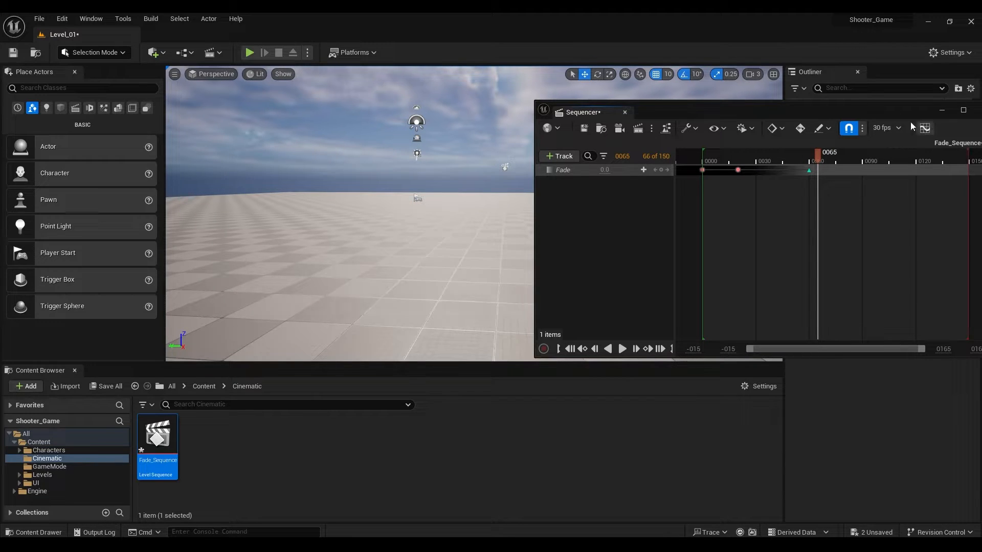
Shorten the sequence's playback range so that it ends at frame 60.
{"action": "left_click_drag", "start_coordinate": [904, 111], "coordinate": [829, 108]}
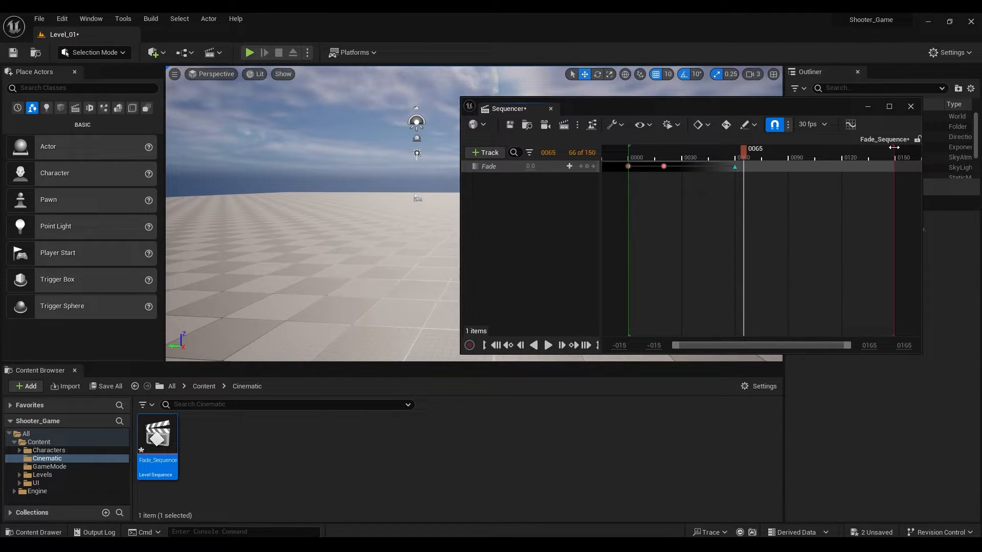
{"action": "left_click_drag", "start_coordinate": [893, 147], "coordinate": [735, 154]}
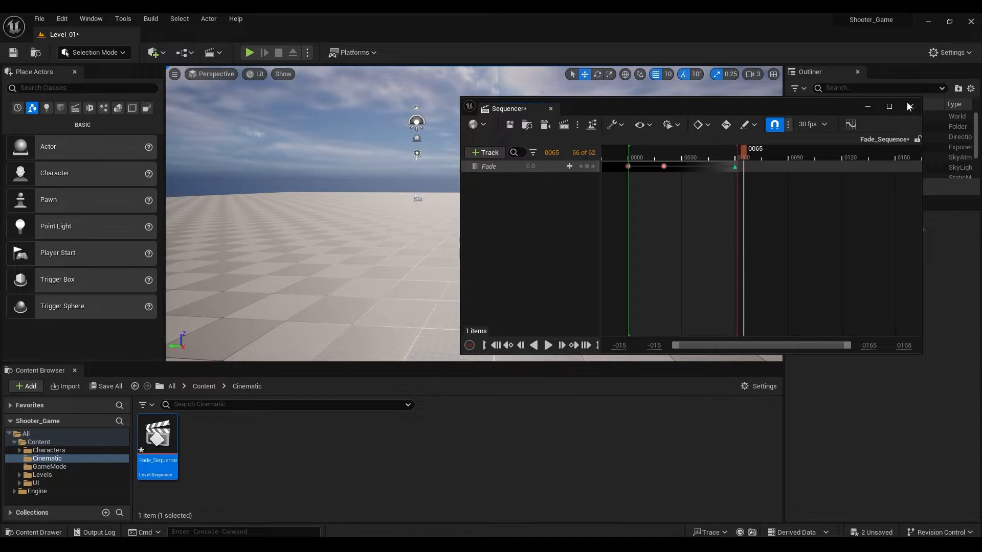
{"action": "scroll", "coordinate": [708, 152], "scroll_direction": "up", "scroll_amount": 5, "text": "ctrl"}
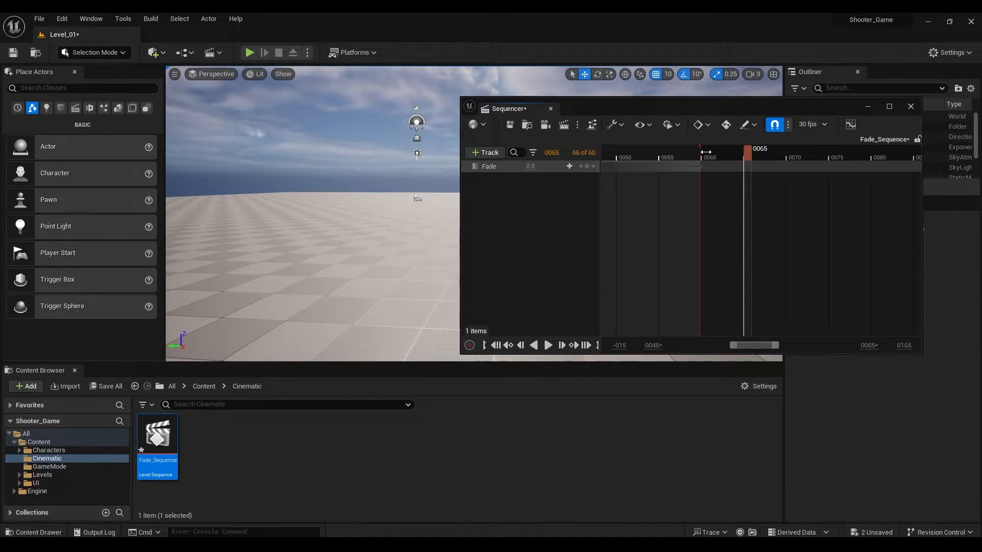
{"action": "scroll", "coordinate": [682, 172], "scroll_direction": "down", "scroll_amount": 2, "text": "ctrl"}
Return the playhead to the beginning of the sequence and play the shortened fade through to its end.
{"action": "left_click_drag", "start_coordinate": [745, 154], "coordinate": [620, 156]}
{"action": "scroll", "coordinate": [649, 168], "scroll_direction": "down", "scroll_amount": 5, "text": "ctrl"}
{"action": "scroll", "coordinate": [649, 167], "scroll_direction": "down", "scroll_amount": 5, "text": "ctrl"}
{"action": "scroll", "coordinate": [620, 158], "scroll_direction": "up", "scroll_amount": 12, "text": "ctrl"}
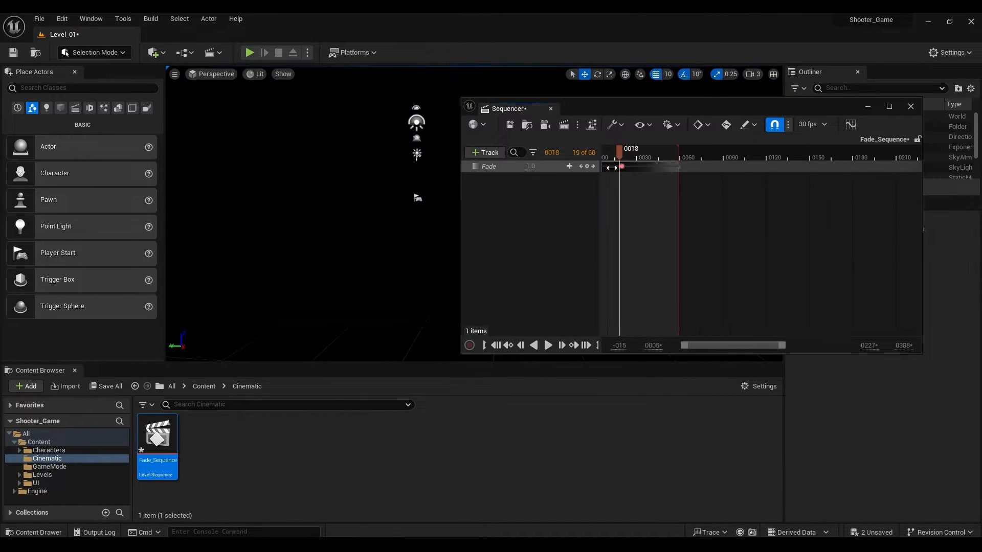
{"action": "scroll", "coordinate": [642, 162], "scroll_direction": "down", "scroll_amount": 6, "text": "ctrl"}
{"action": "scroll", "coordinate": [642, 162], "scroll_direction": "down", "scroll_amount": 8, "text": "ctrl"}
{"action": "left_click", "coordinate": [610, 156]}
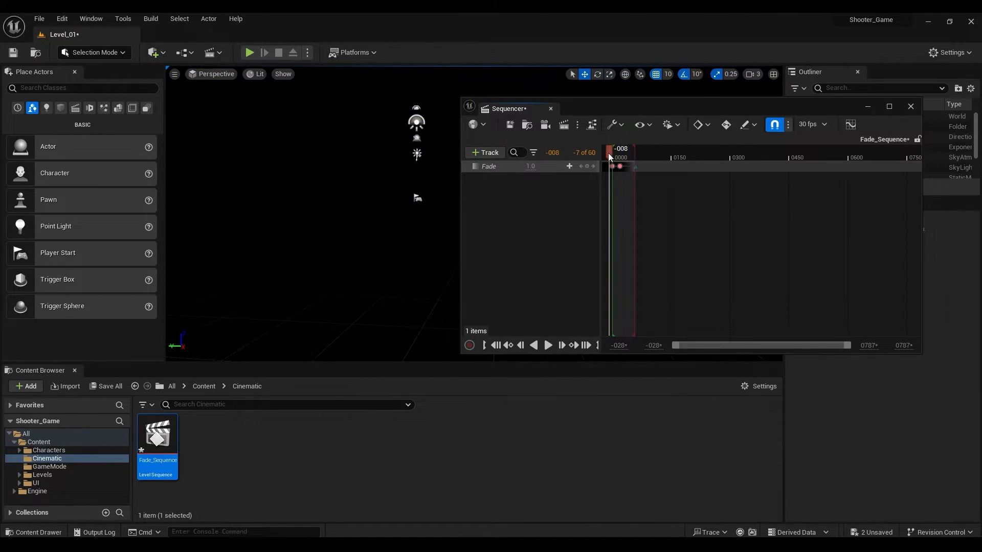
{"action": "left_click", "coordinate": [547, 346]}
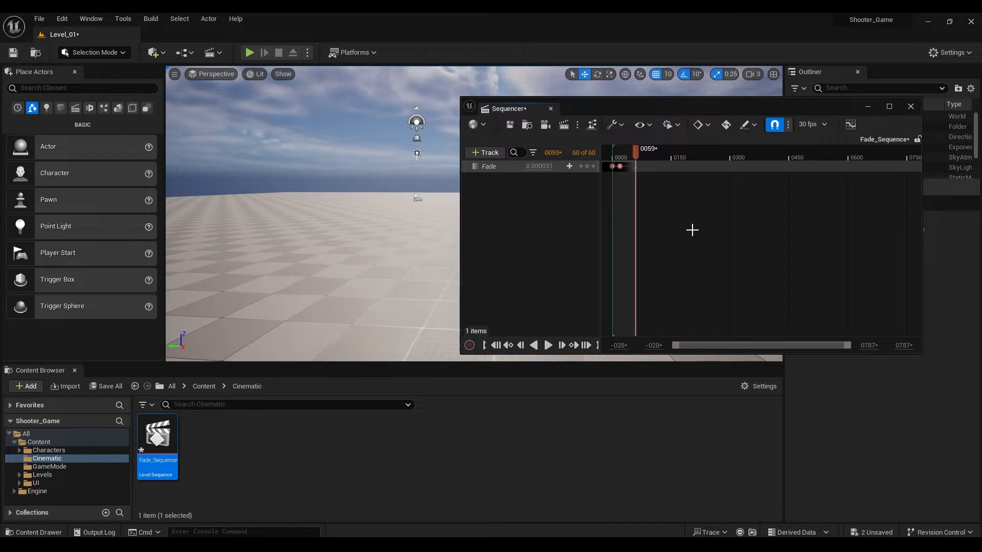
Close the Sequencer, test-play Level_01 in the editor, and stop the play session.
{"action": "left_click", "coordinate": [911, 106]}
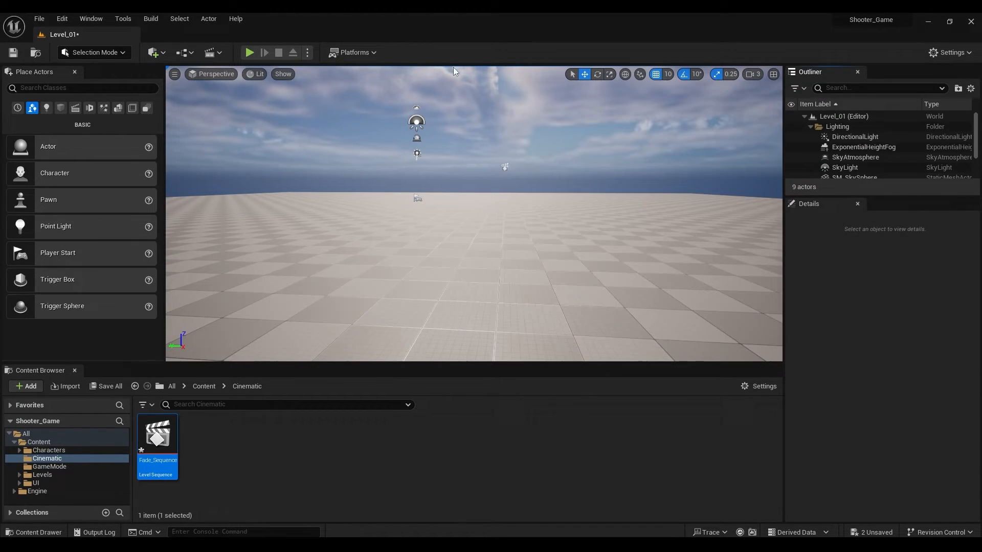
{"action": "left_click", "coordinate": [249, 53]}
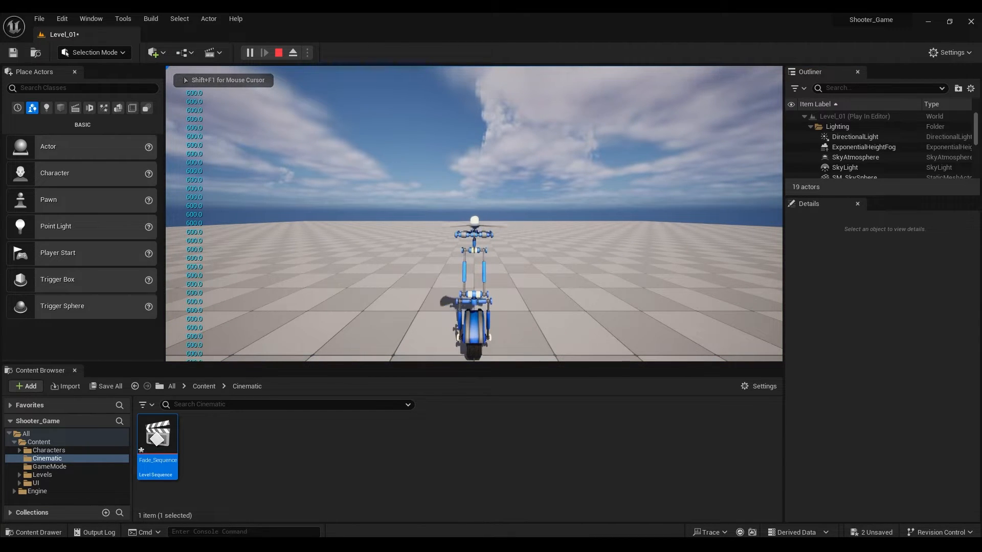
{"action": "key", "text": "Escape"}
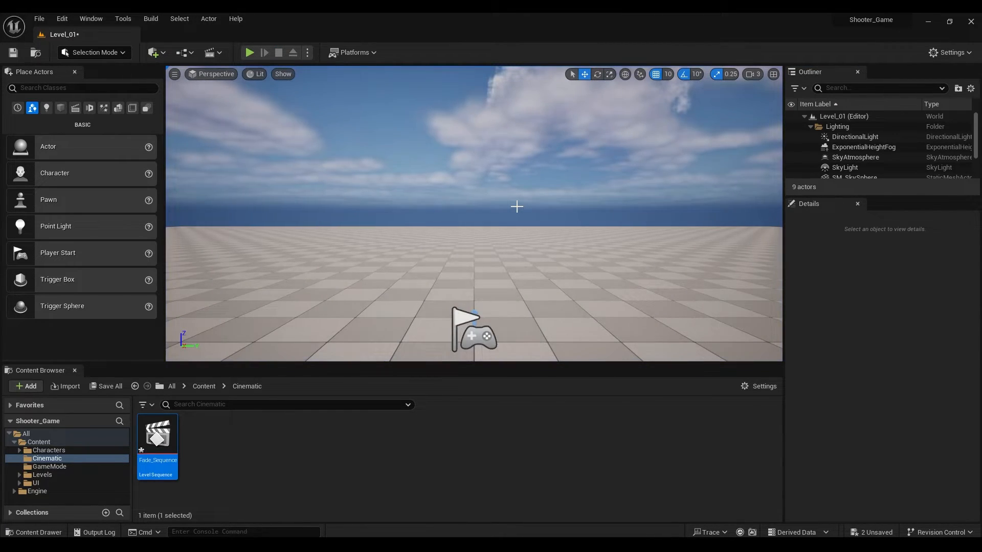
Open the Level Blueprint and add a Create Level Sequence Player node wired to Event BeginPlay's execution output.
{"action": "left_click", "coordinate": [186, 54]}
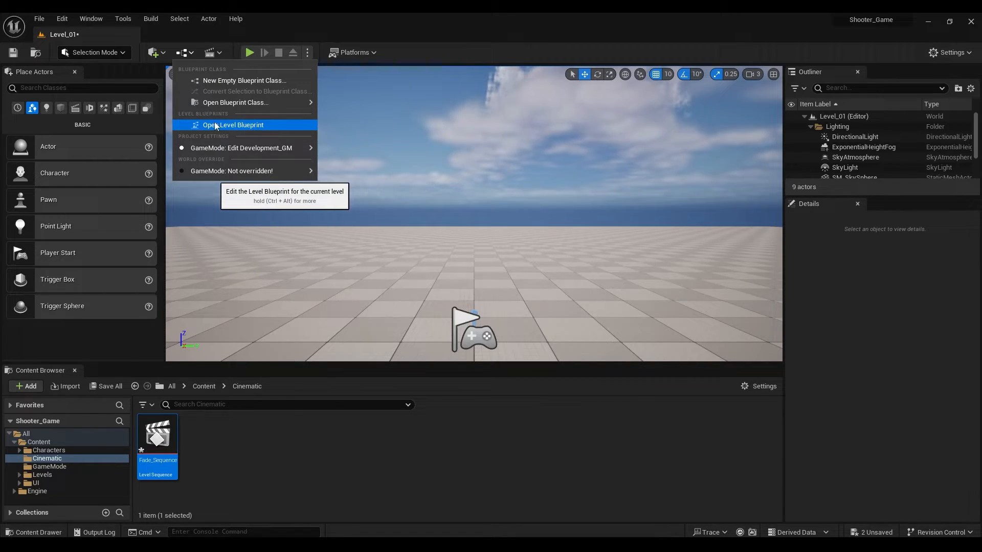
{"action": "left_click", "coordinate": [267, 124]}
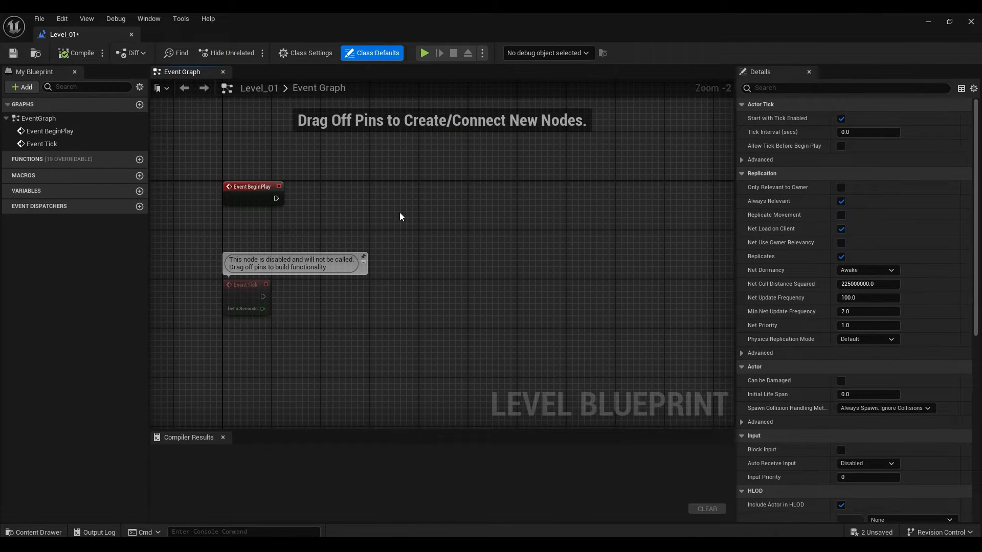
{"action": "left_click_drag", "start_coordinate": [276, 198], "coordinate": [358, 185]}
{"action": "scroll", "coordinate": [223, 179], "scroll_direction": "up", "scroll_amount": 2}
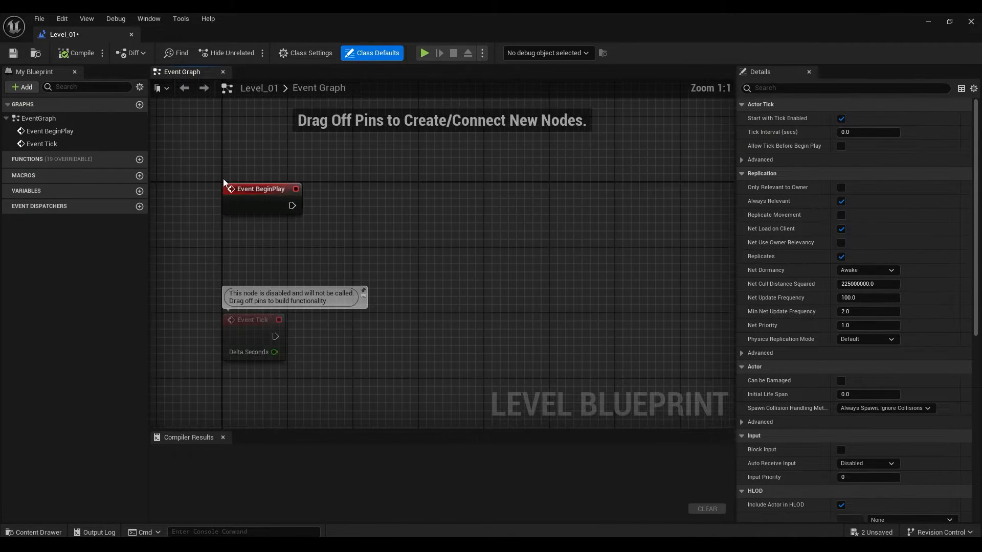
{"action": "left_click_drag", "start_coordinate": [291, 205], "coordinate": [415, 189]}
{"action": "type", "text": "vrea"}
{"action": "key", "text": "BackSpace"}
{"action": "key", "text": "BackSpace"}
{"action": "key", "text": "BackSpace"}
{"action": "key", "text": "BackSpace"}
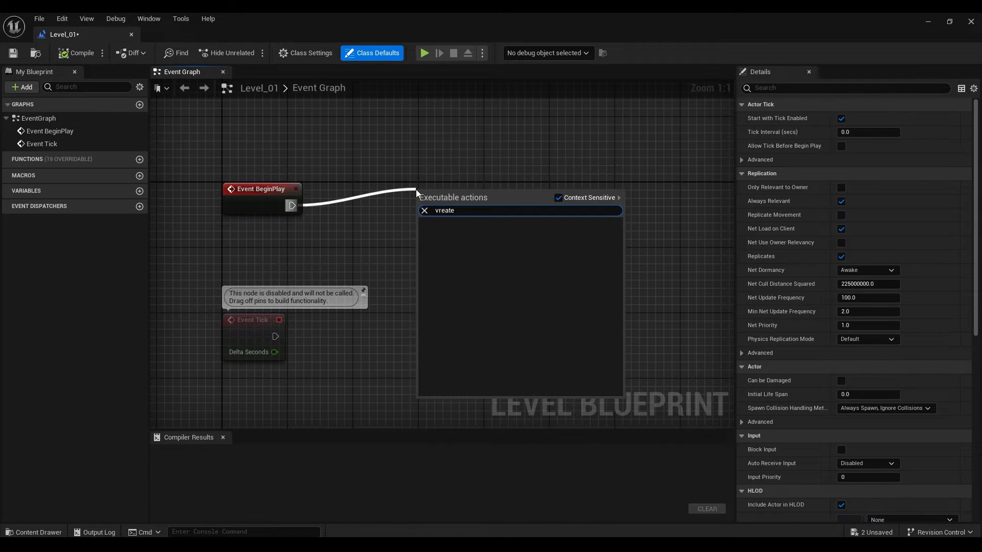
{"action": "type", "text": "create level"}
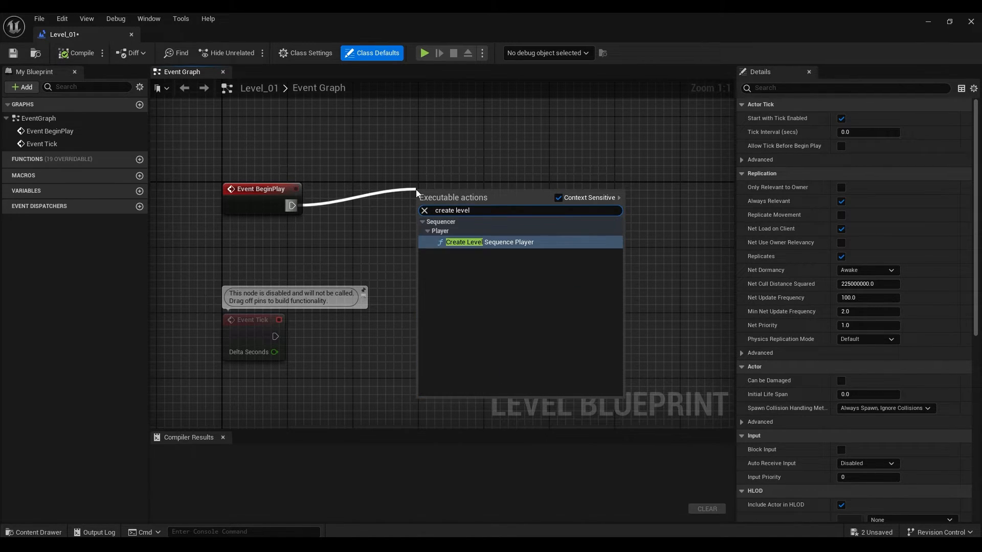
{"action": "left_click", "coordinate": [538, 243]}
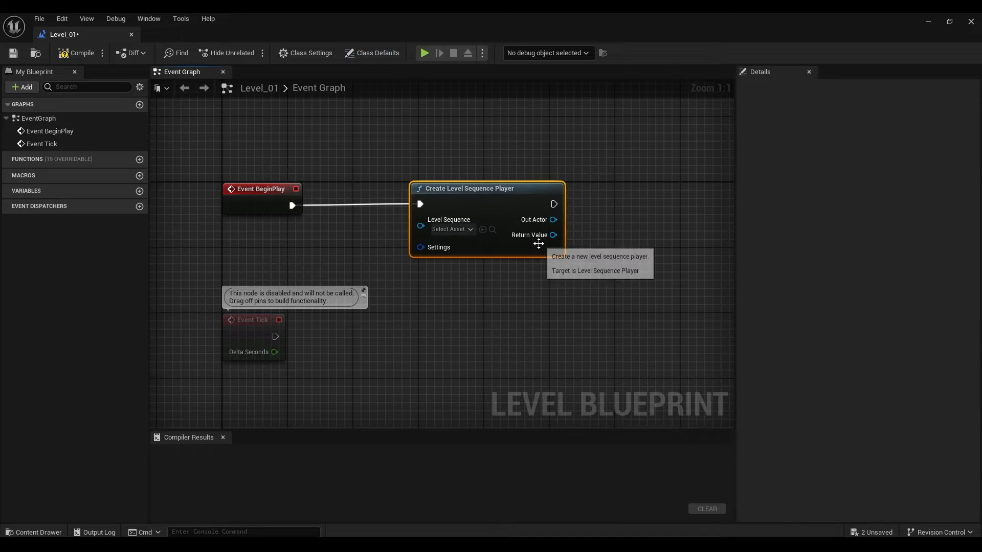
Assign Fade_Sequence as the node's level sequence and straighten its connection with Event BeginPlay.
{"action": "left_click", "coordinate": [459, 231]}
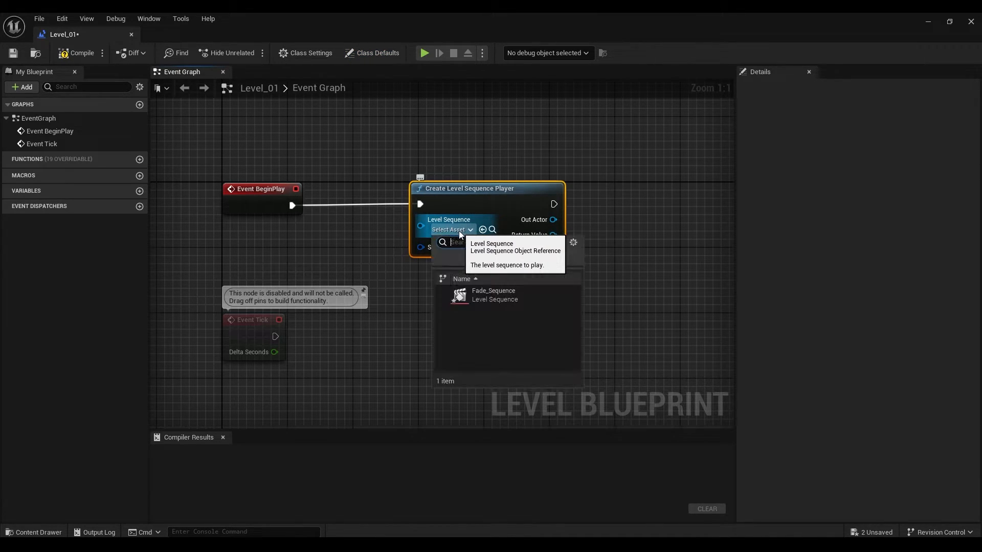
{"action": "left_click", "coordinate": [502, 297]}
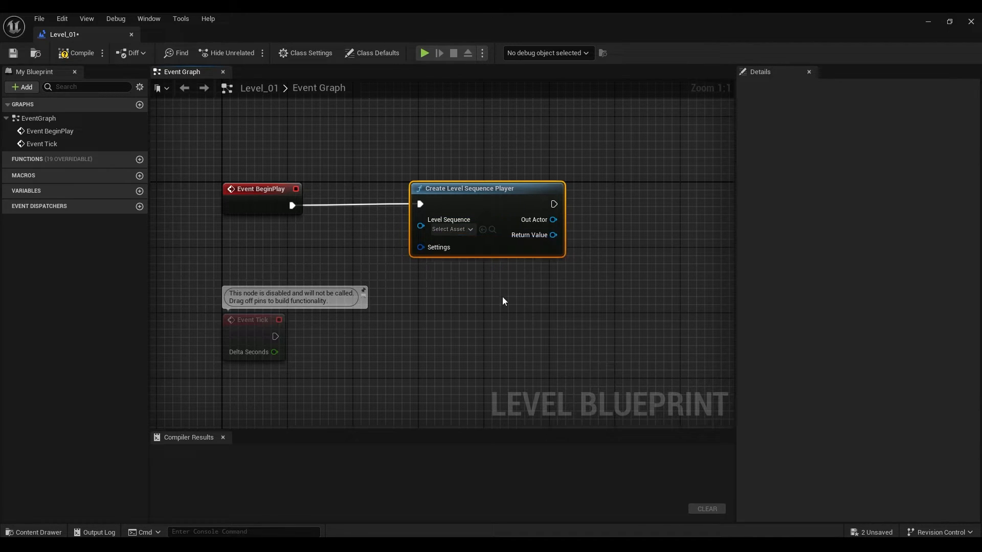
{"action": "mouse_move", "coordinate": [503, 188]}
{"action": "left_mouse_down"}
{"action": "mouse_move", "coordinate": [484, 198]}
{"action": "mouse_move", "coordinate": [488, 190]}
{"action": "left_mouse_up"}
{"action": "key", "text": "q"}
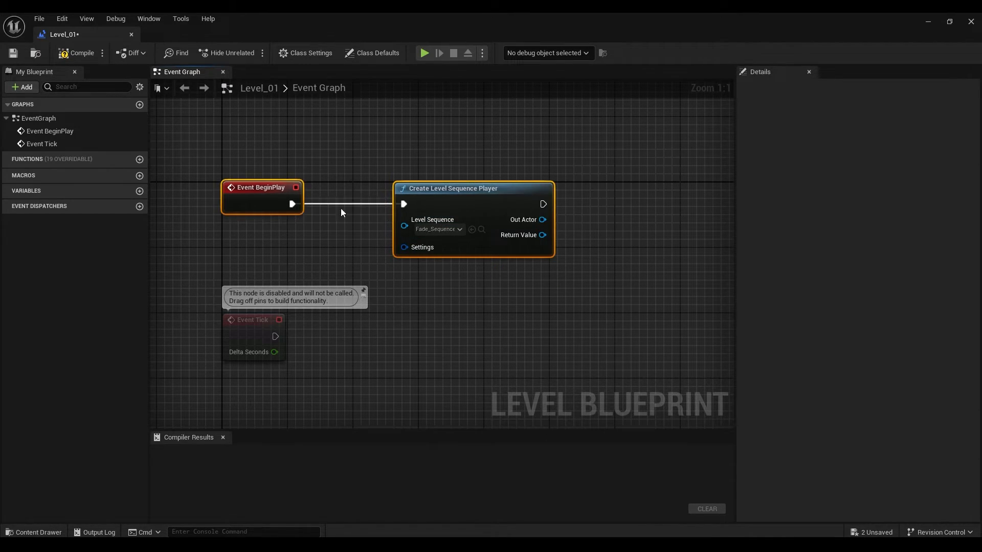
Add a Play node from the sequence player's Return Value, and compile and save the Level Blueprint.
{"action": "left_click", "coordinate": [614, 186]}
{"action": "right_click_drag", "start_coordinate": [613, 186], "coordinate": [539, 241]}
{"action": "scroll", "coordinate": [547, 240], "scroll_direction": "down", "scroll_amount": 1}
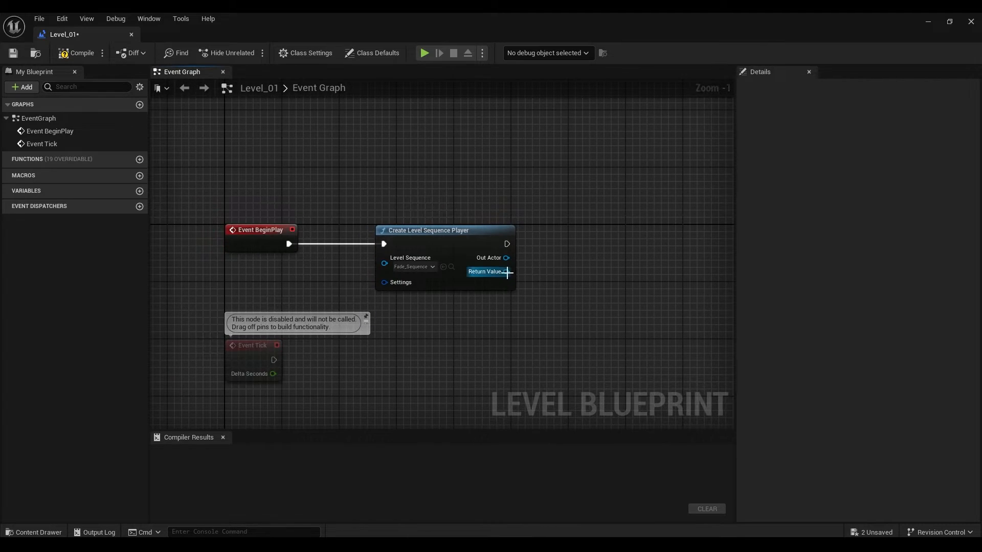
{"action": "left_click_drag", "start_coordinate": [507, 273], "coordinate": [583, 248]}
{"action": "type", "text": "play"}
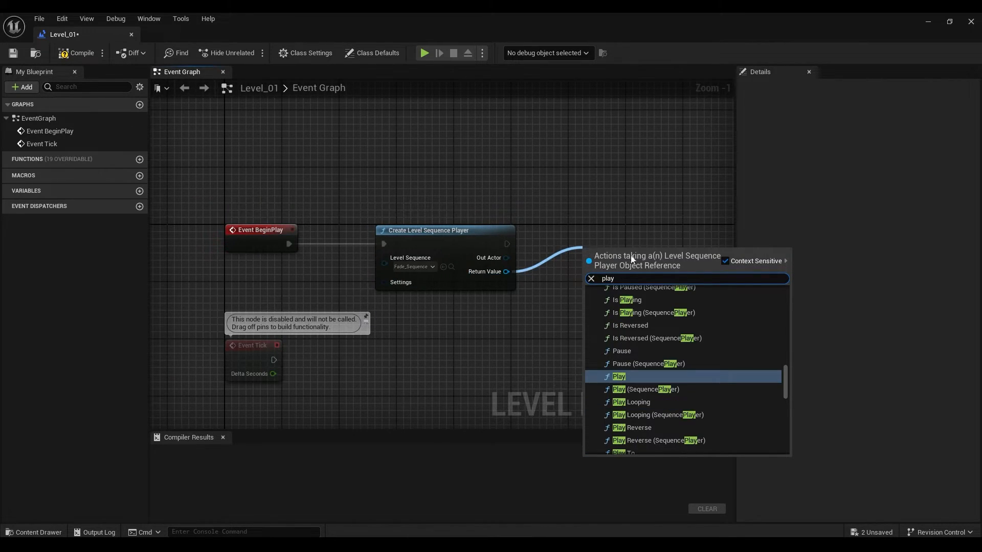
{"action": "left_click", "coordinate": [632, 377]}
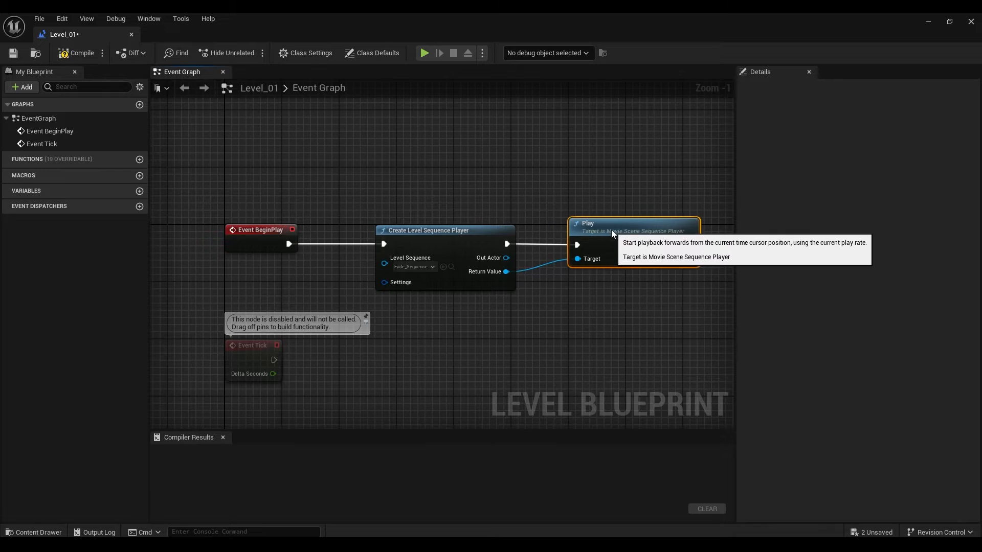
{"action": "left_click", "coordinate": [76, 53]}
{"action": "left_click", "coordinate": [13, 53]}
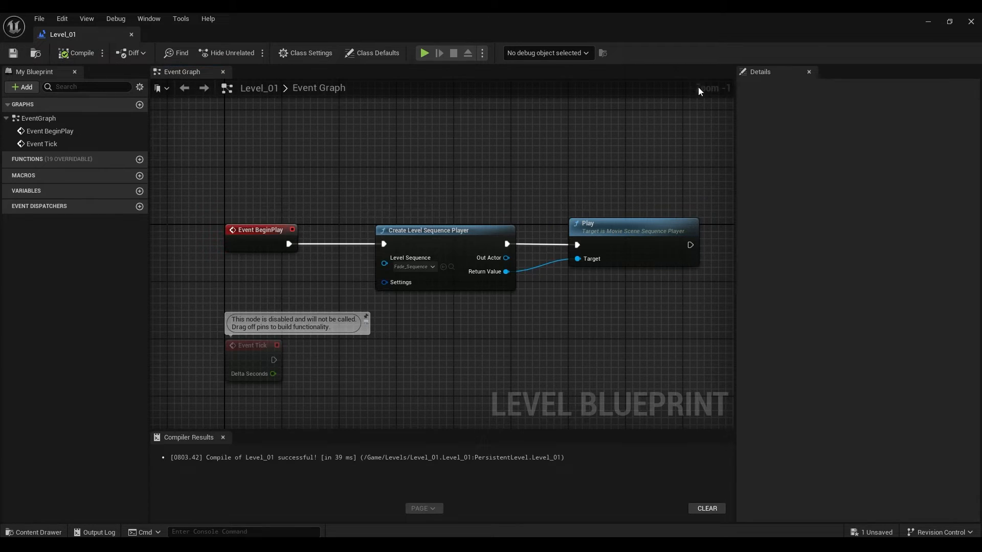
Return to the level editor and test-play Level_01 three times to check the fade-in, stopping each session.
{"action": "left_click", "coordinate": [923, 23]}
{"action": "left_click", "coordinate": [252, 55]}
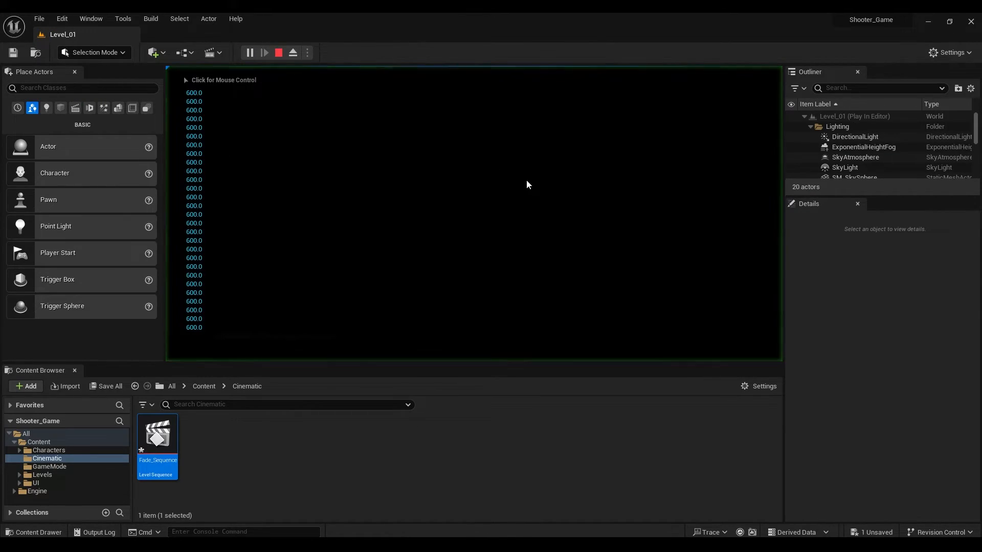
{"action": "key", "text": "Escape"}
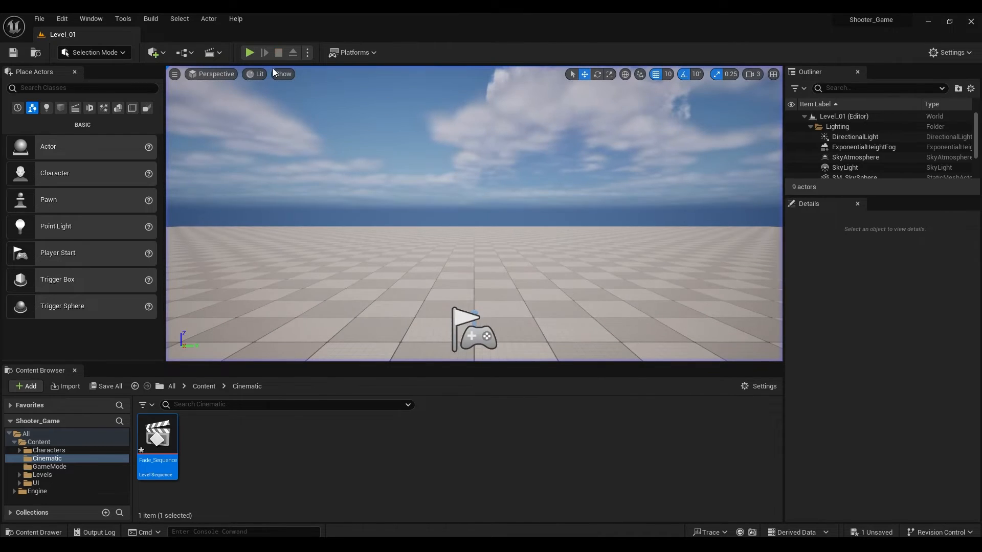
{"action": "left_click", "coordinate": [249, 52]}
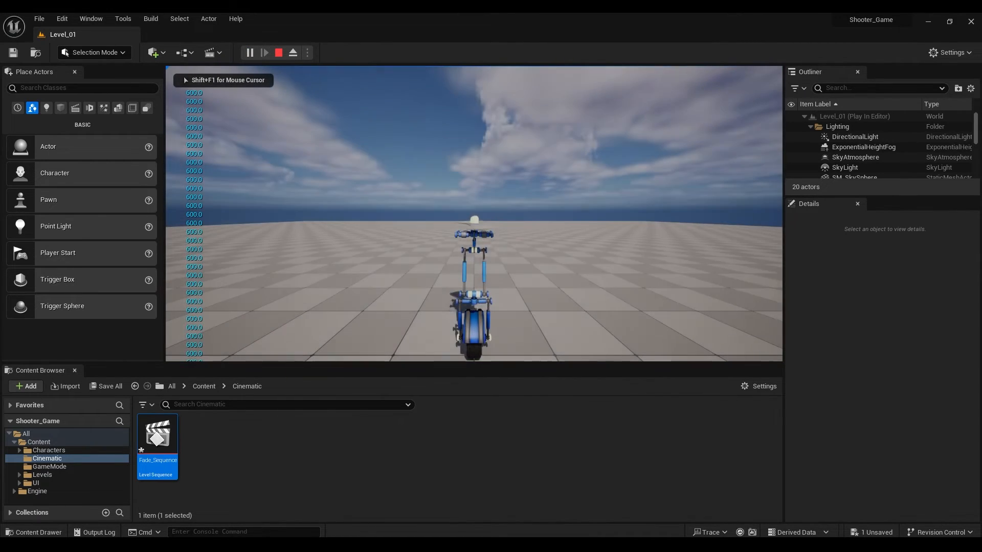
{"action": "key", "text": "Escape"}
{"action": "left_click", "coordinate": [249, 53]}
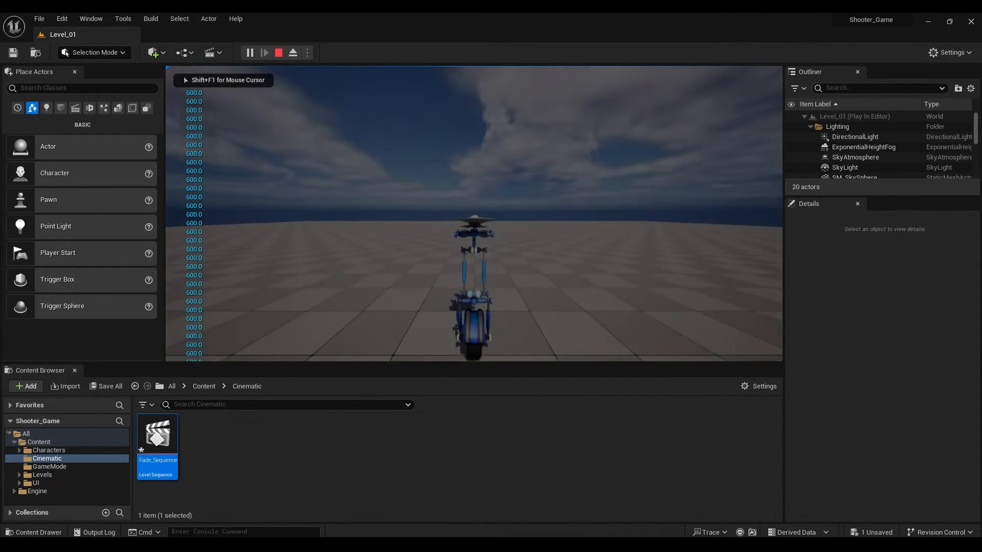
{"action": "key", "text": "Escape"}
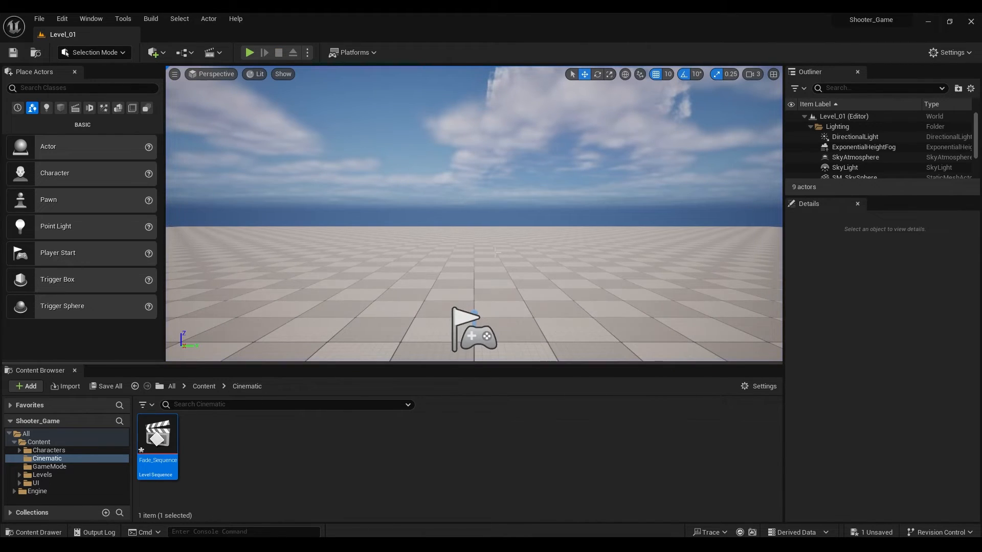
Open Fade_Sequence, move the second Fade key earlier to frame 10, and close the Sequencer.
{"action": "double_click", "coordinate": [157, 437]}
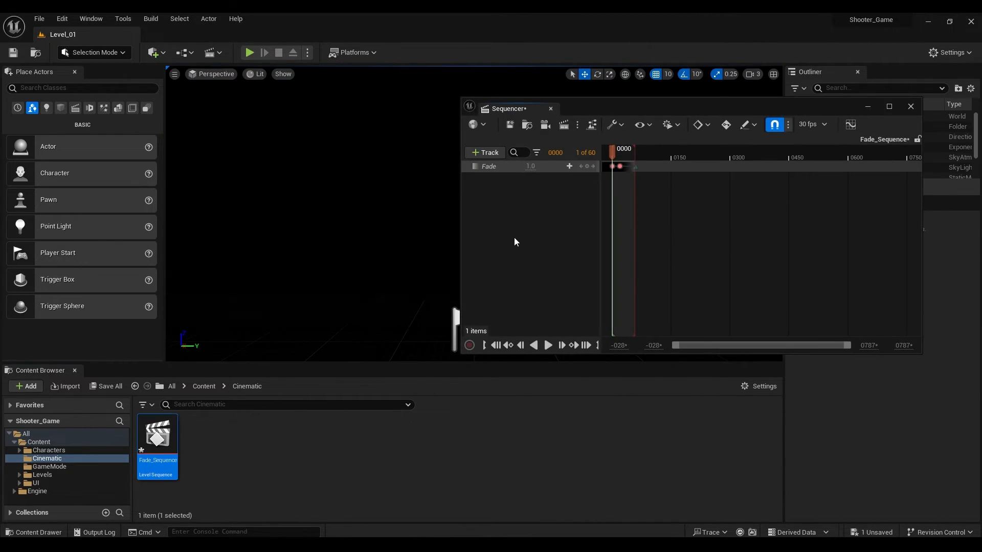
{"action": "left_click", "coordinate": [617, 157]}
{"action": "scroll", "coordinate": [616, 157], "scroll_direction": "up", "scroll_amount": 8}
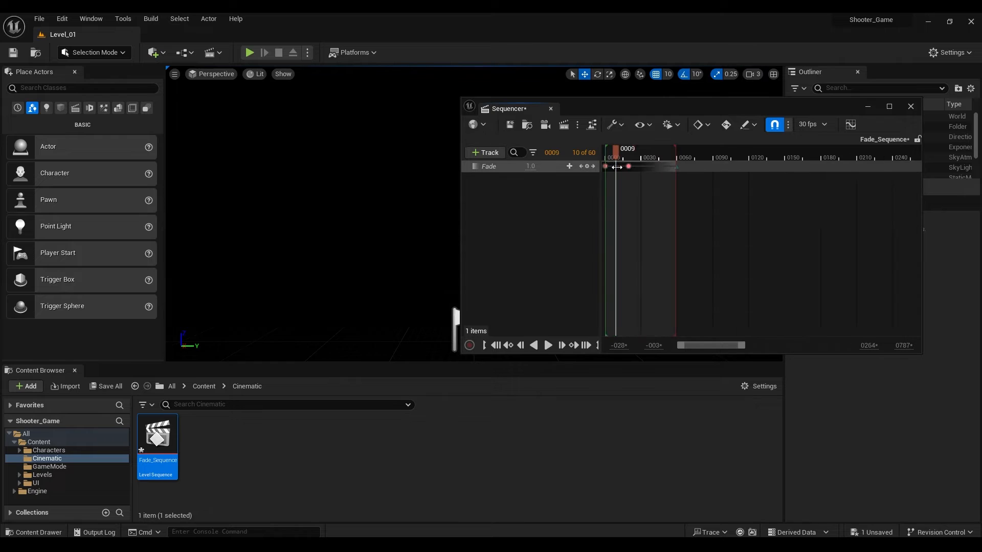
{"action": "left_click_drag", "start_coordinate": [655, 167], "coordinate": [623, 165]}
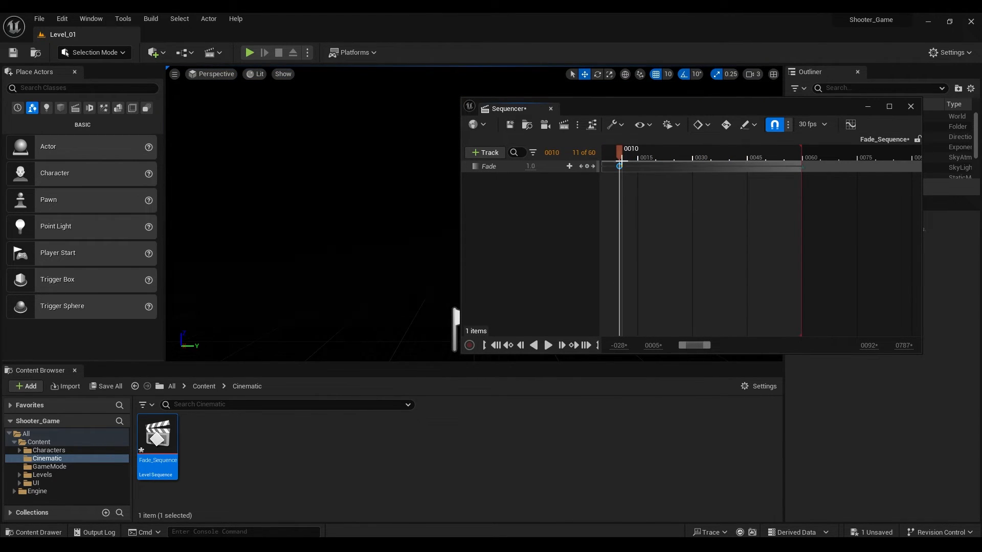
{"action": "scroll", "coordinate": [620, 175], "scroll_direction": "up", "scroll_amount": 8}
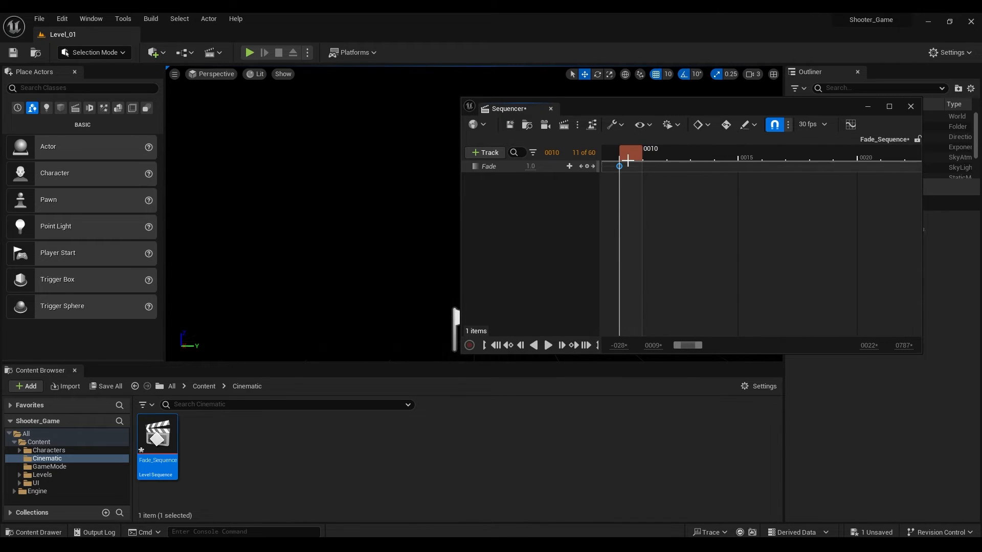
{"action": "left_click", "coordinate": [910, 107]}
Test-play Level_01 repeatedly to check the adjusted fade-in, driving the character forward during the first session.
{"action": "key", "text": "alt+p"}
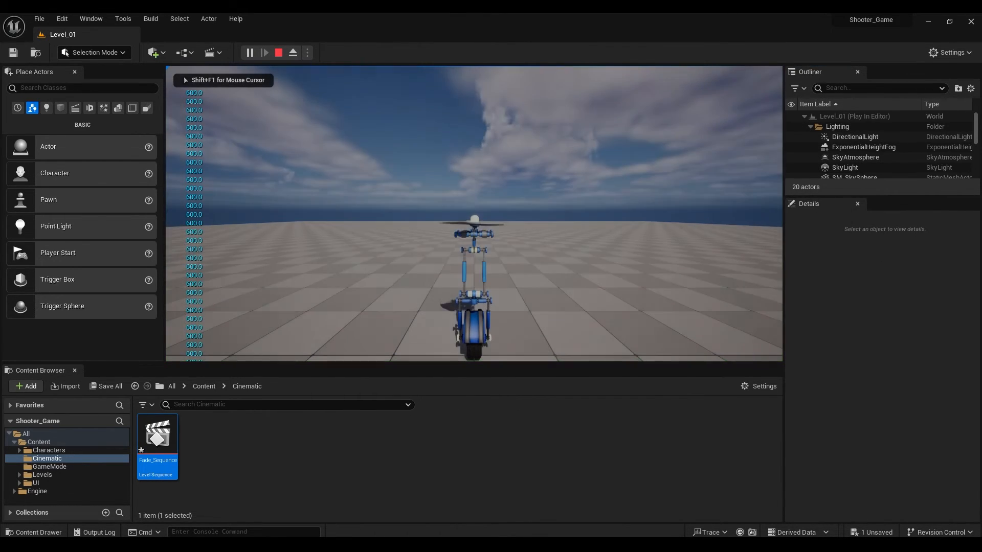
{"action": "key", "text": "w"}
{"action": "key", "text": "shift"}
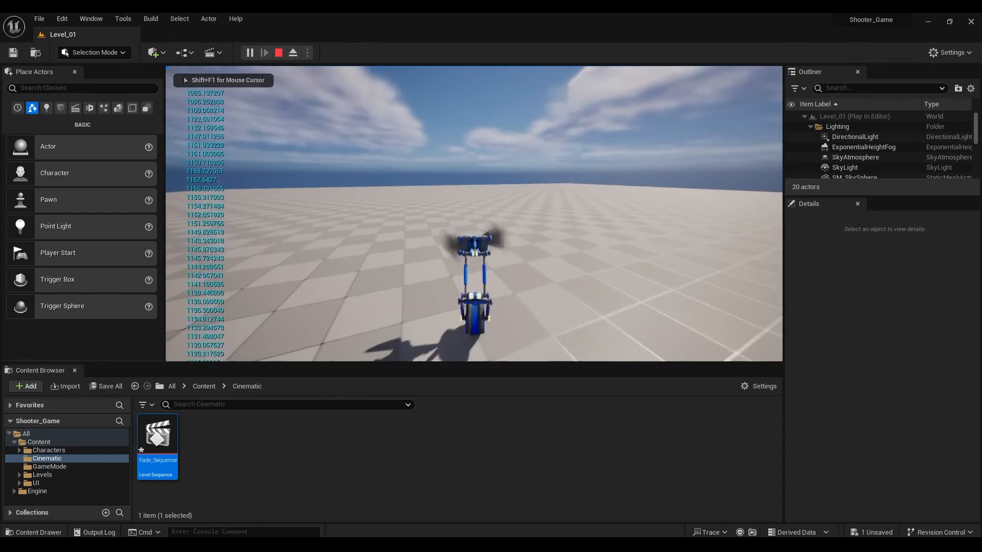
{"action": "key", "text": "Escape"}
{"action": "key", "text": "alt+p"}
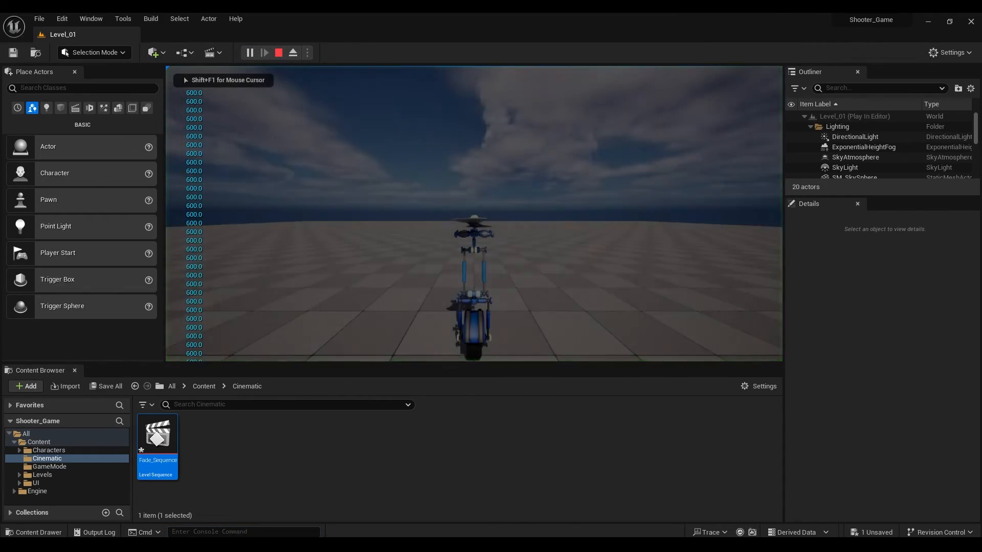
{"action": "key", "text": "Escape"}
{"action": "key", "text": "alt+p"}
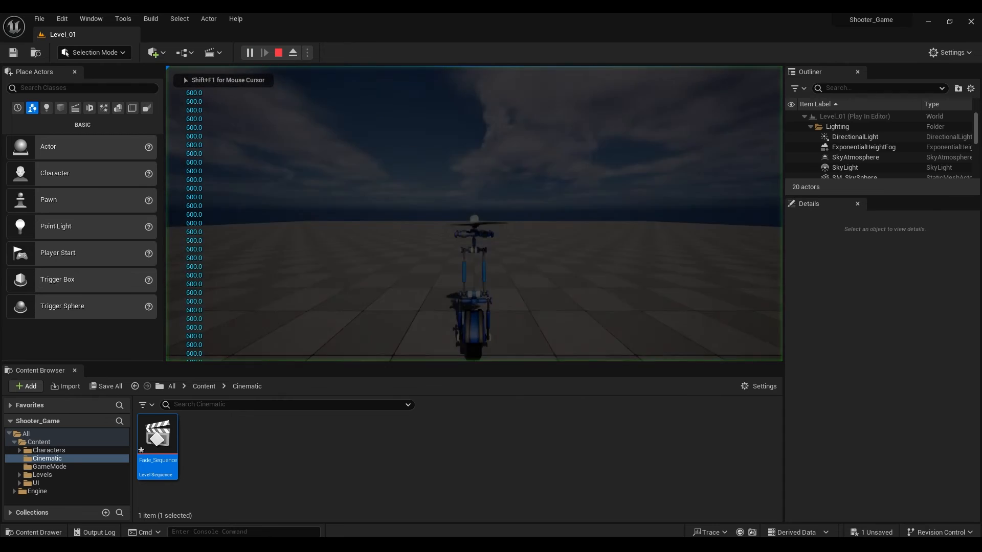